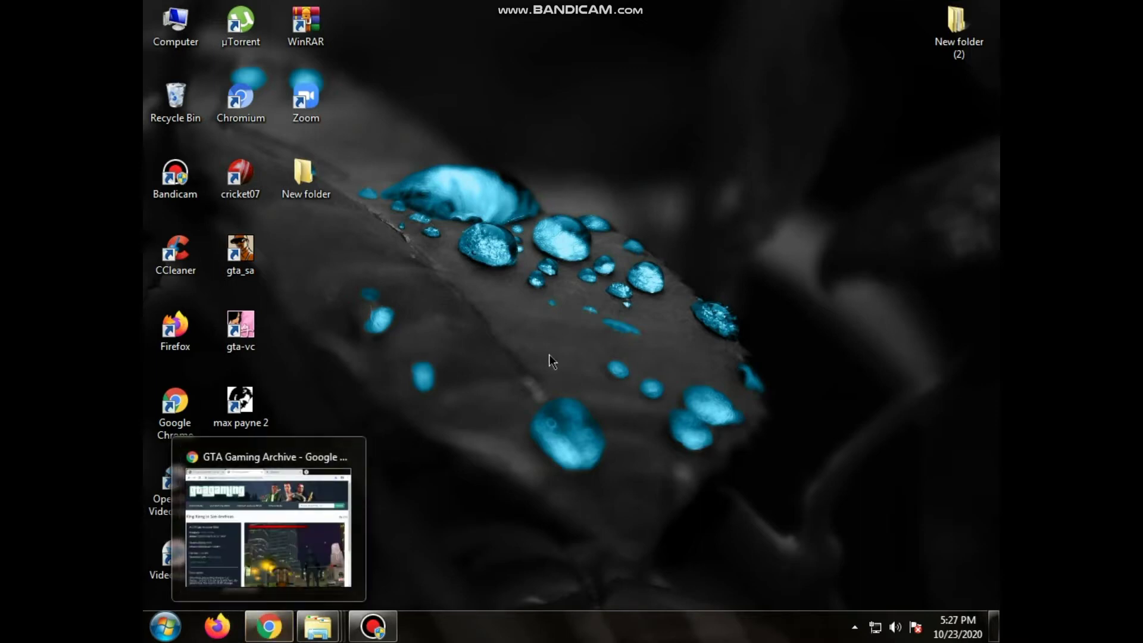
- Review the King Kong mod page, the IMG Tool download page and the downloads list in Chrome
left_click(267, 623)
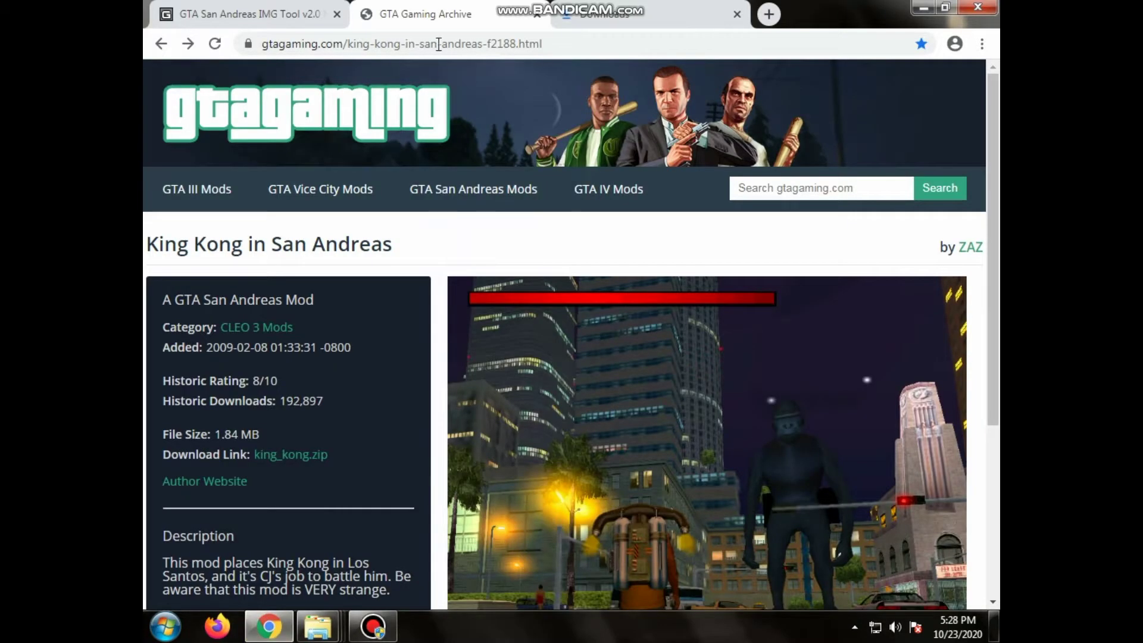
scroll(378, 250, "down", 3)
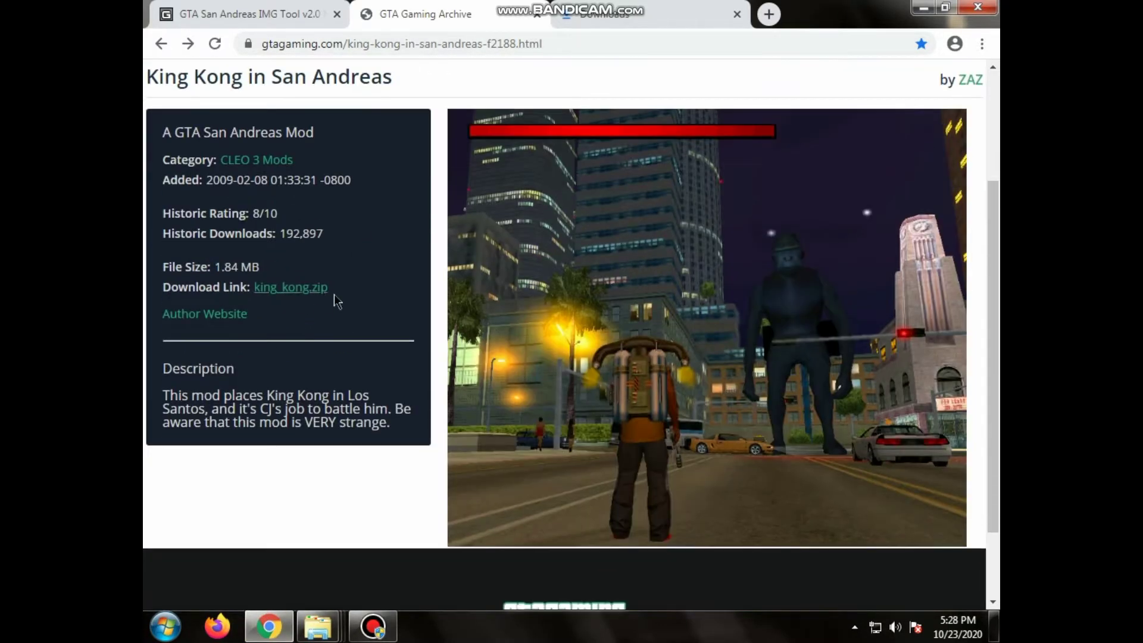
left_click(256, 15)
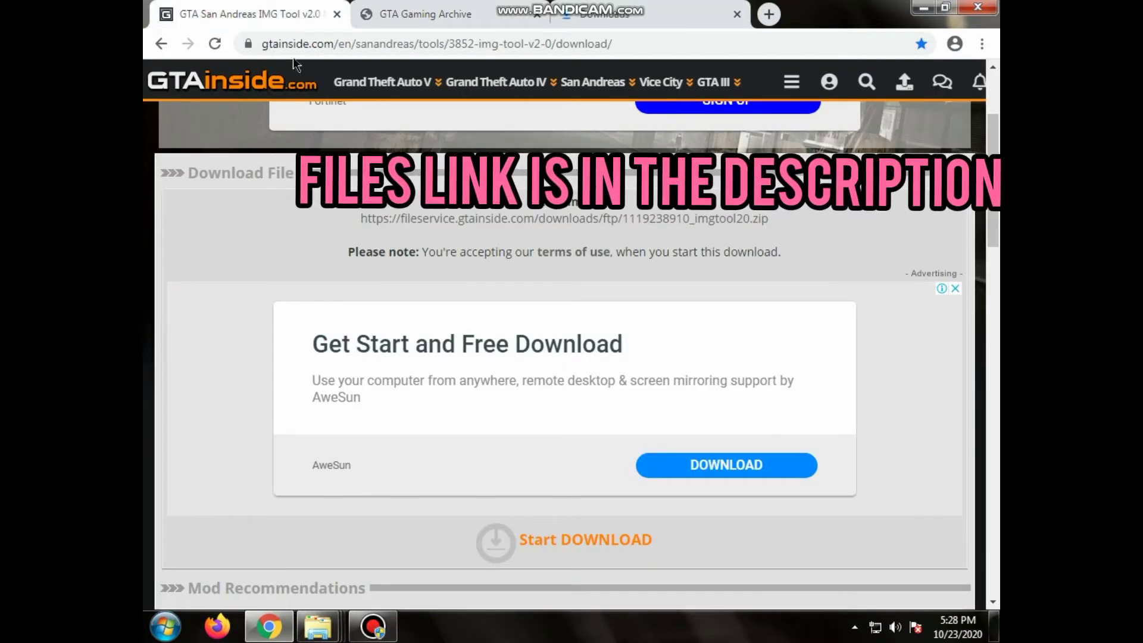
left_click(625, 14)
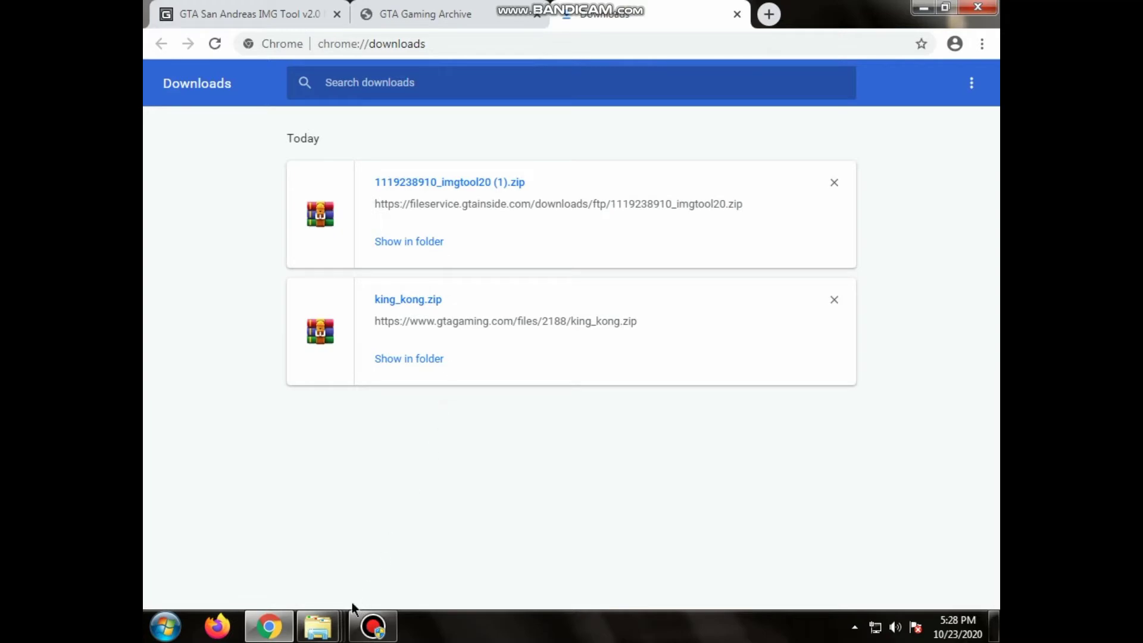
left_click(417, 14)
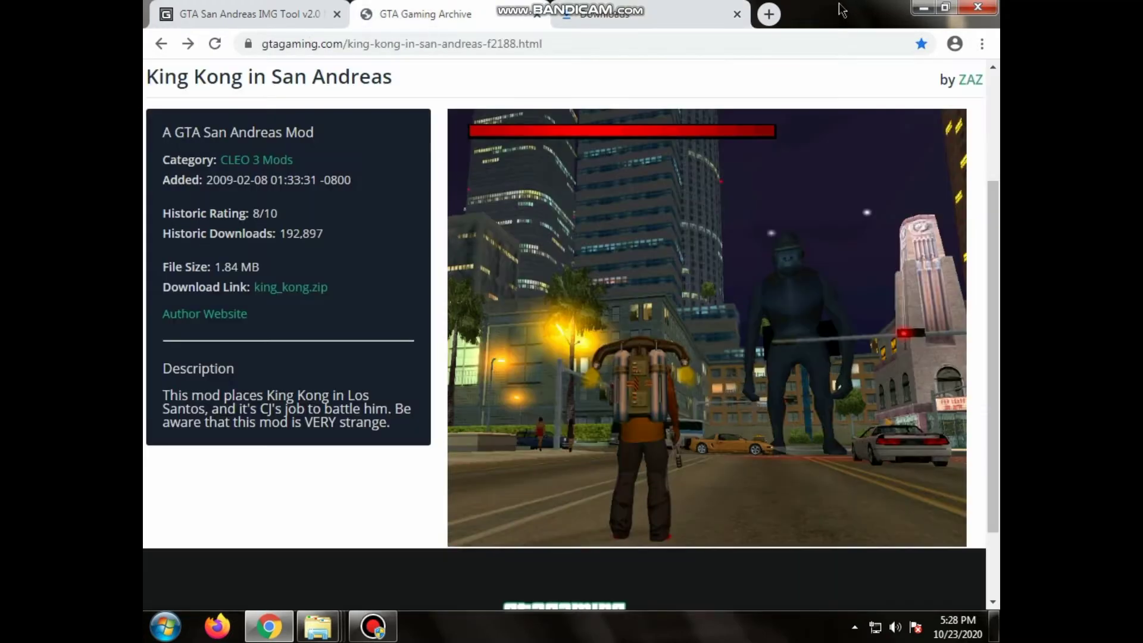
- Switch from Chrome to the File Explorer window showing the desktop's New folder
left_click(924, 7)
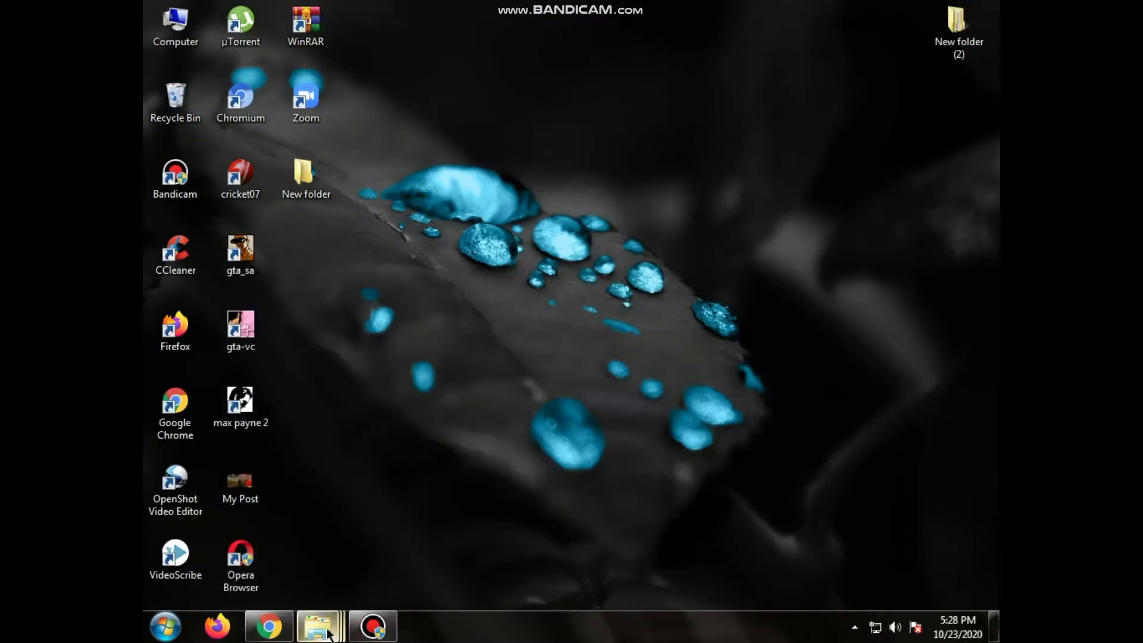
mouse_move(329, 634)
left_click(768, 541)
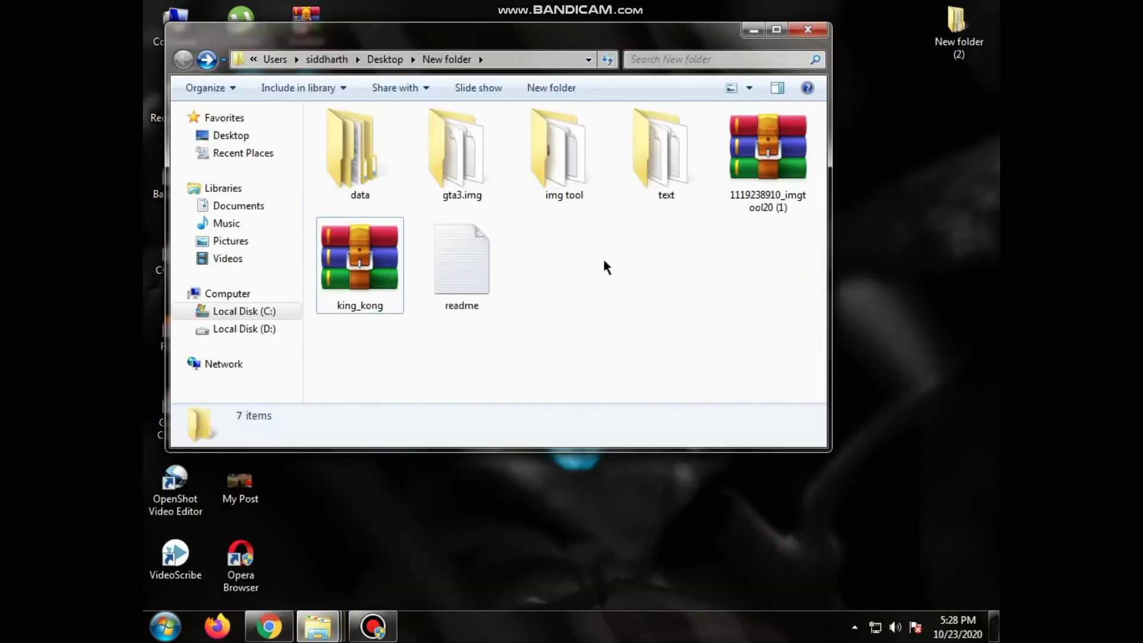
right_click(368, 262)
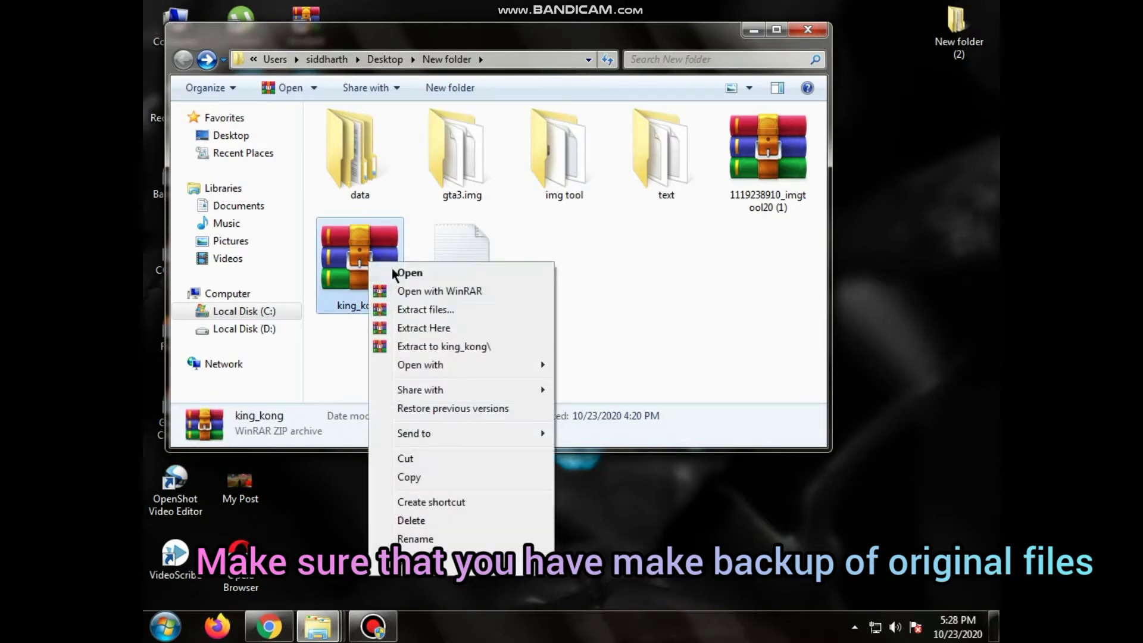
left_click(414, 329)
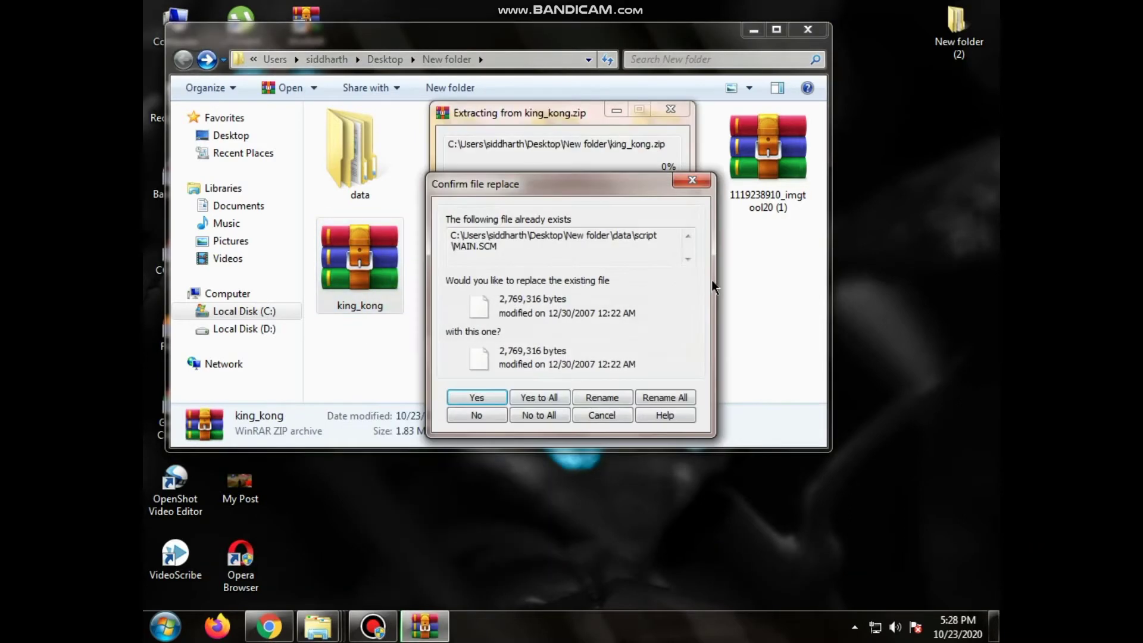
left_click(694, 180)
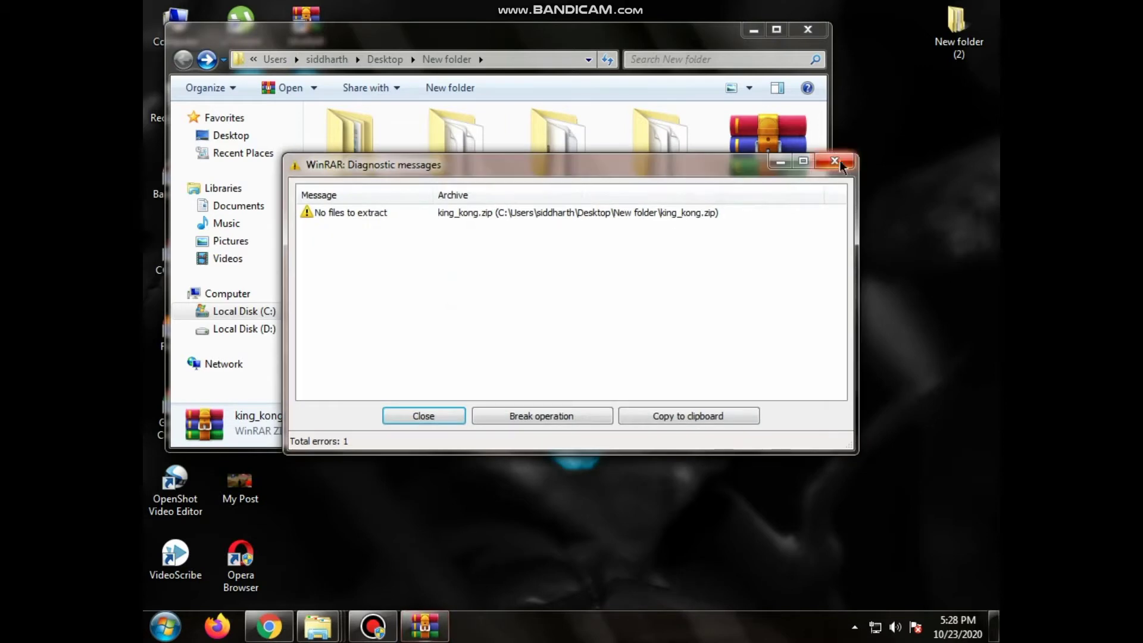
left_click(837, 166)
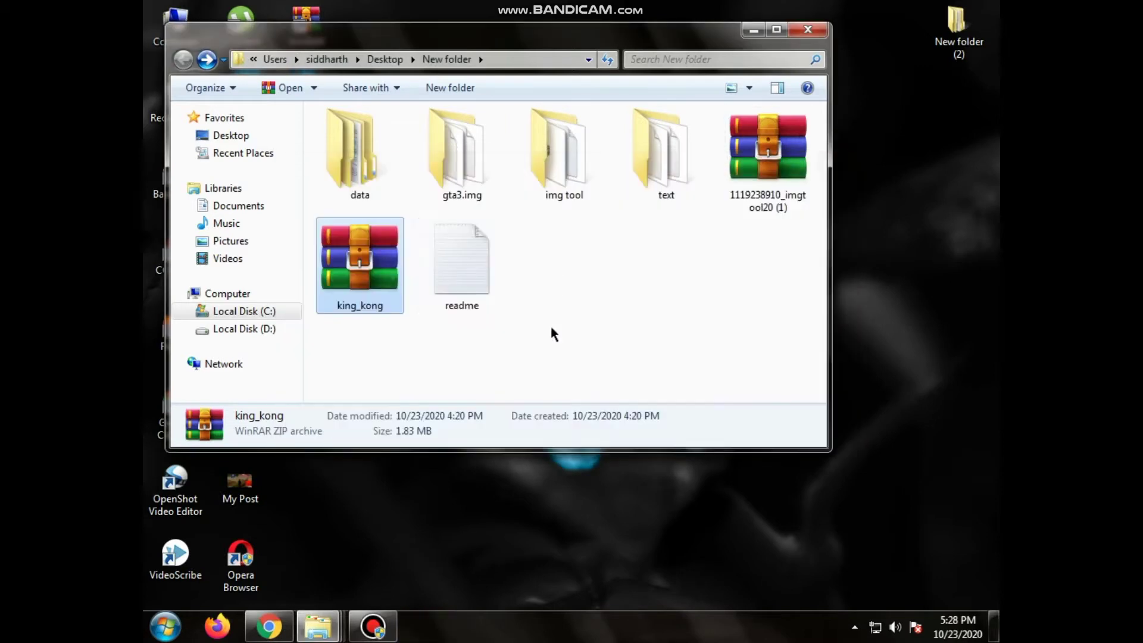
- View the contents of the king_kong archive in WinRAR and close it
double_click(375, 265)
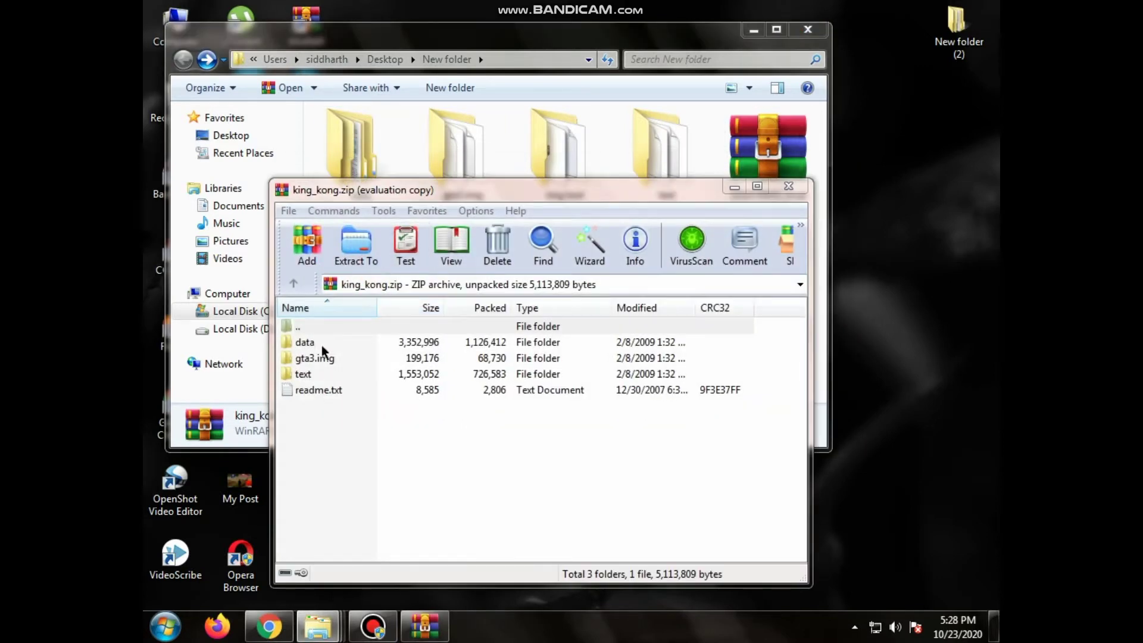
key("Escape")
key("Escape")
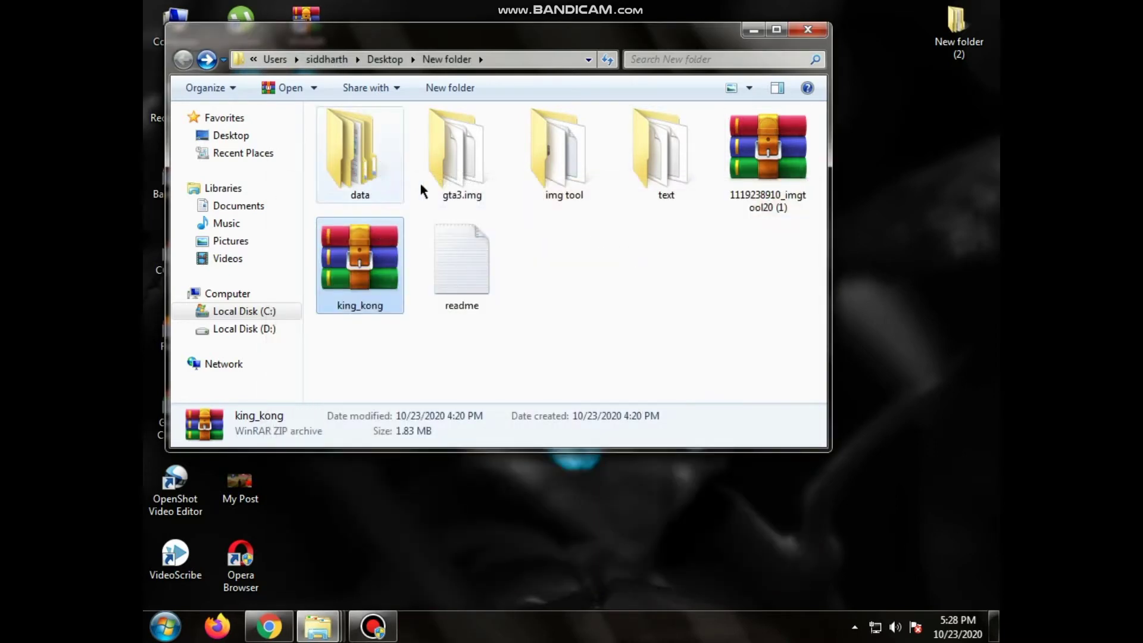
- Inspect the IMGTool files inside the img tool folder and return to New folder
mouse_move(477, 198)
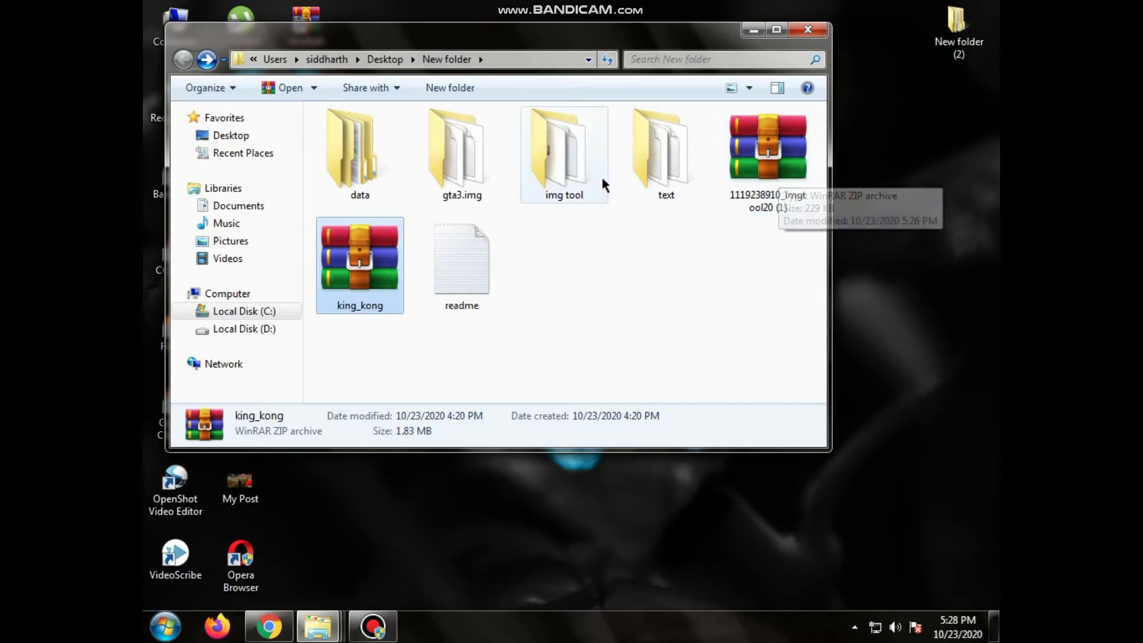
double_click(581, 174)
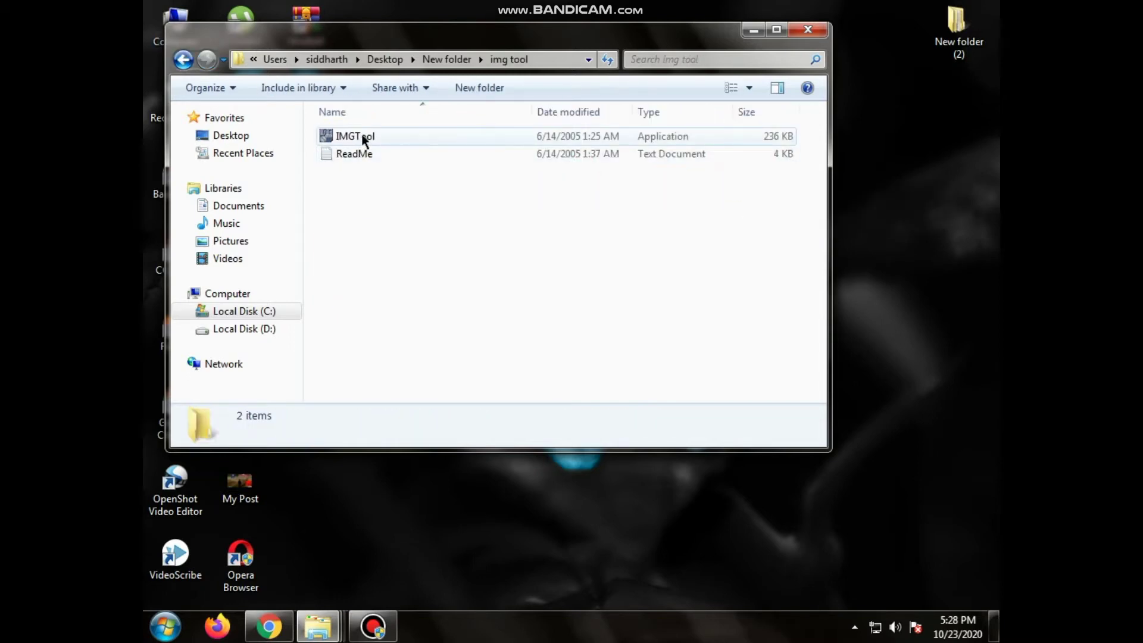
left_click(362, 135)
right_click(362, 134)
left_click(339, 186)
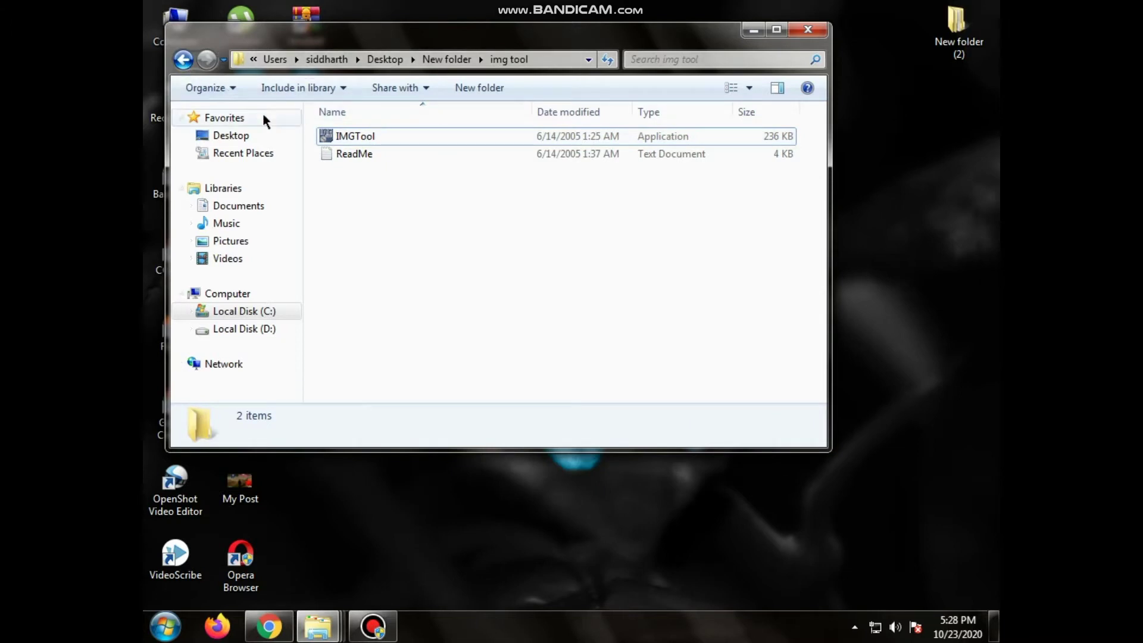
left_click(182, 59)
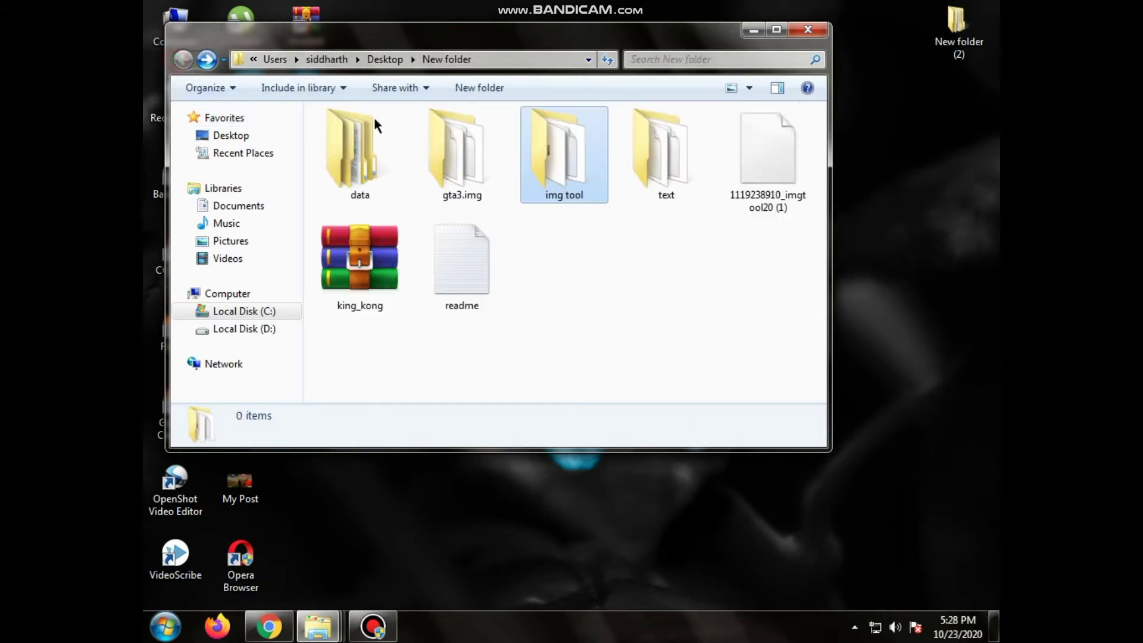
double_click(583, 164)
left_click(182, 59)
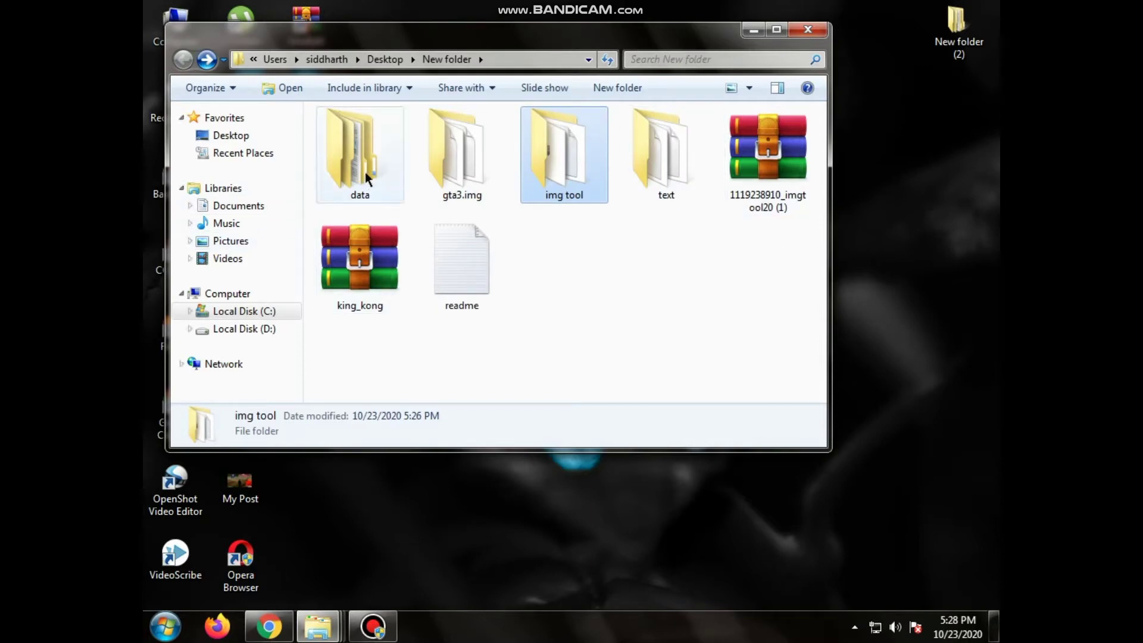
left_click_drag(432, 37, 773, 5)
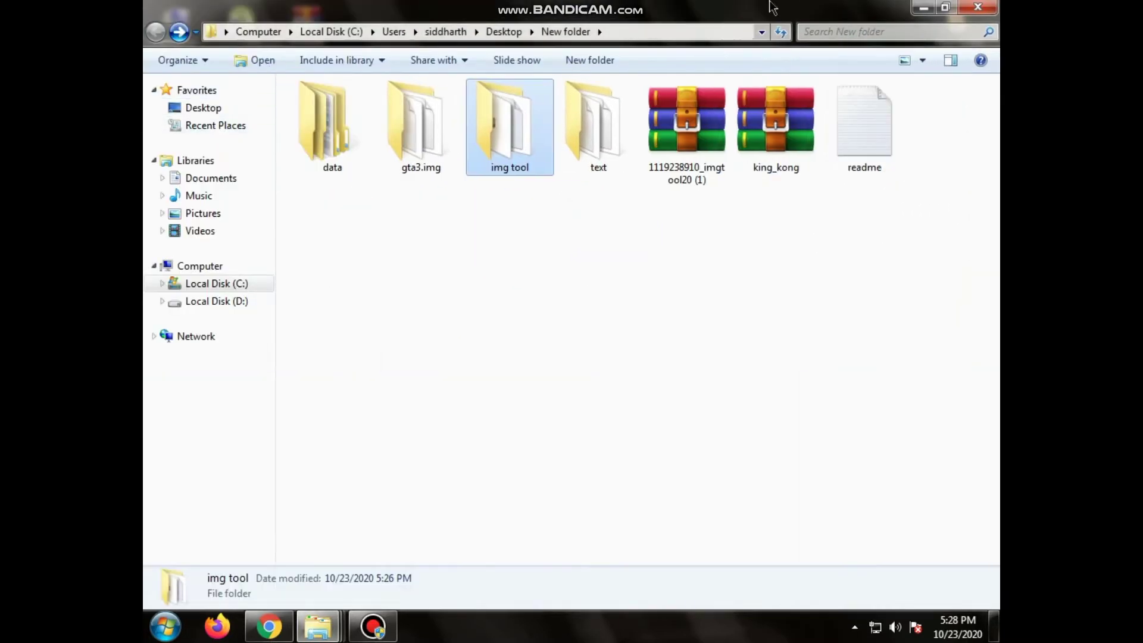
left_click(945, 7)
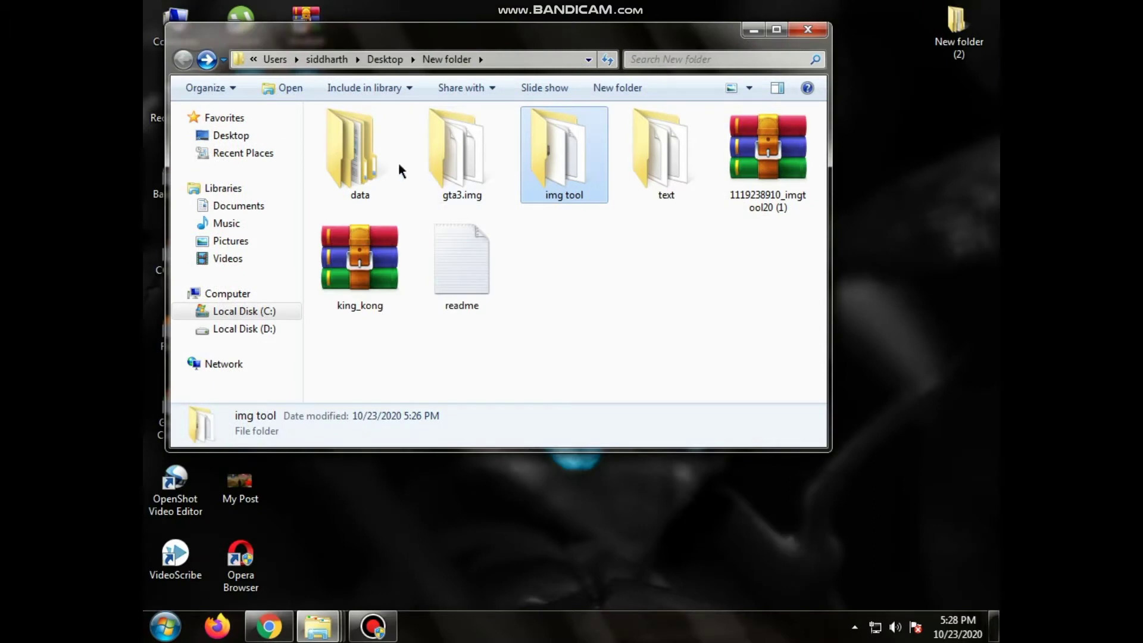
left_click(165, 626)
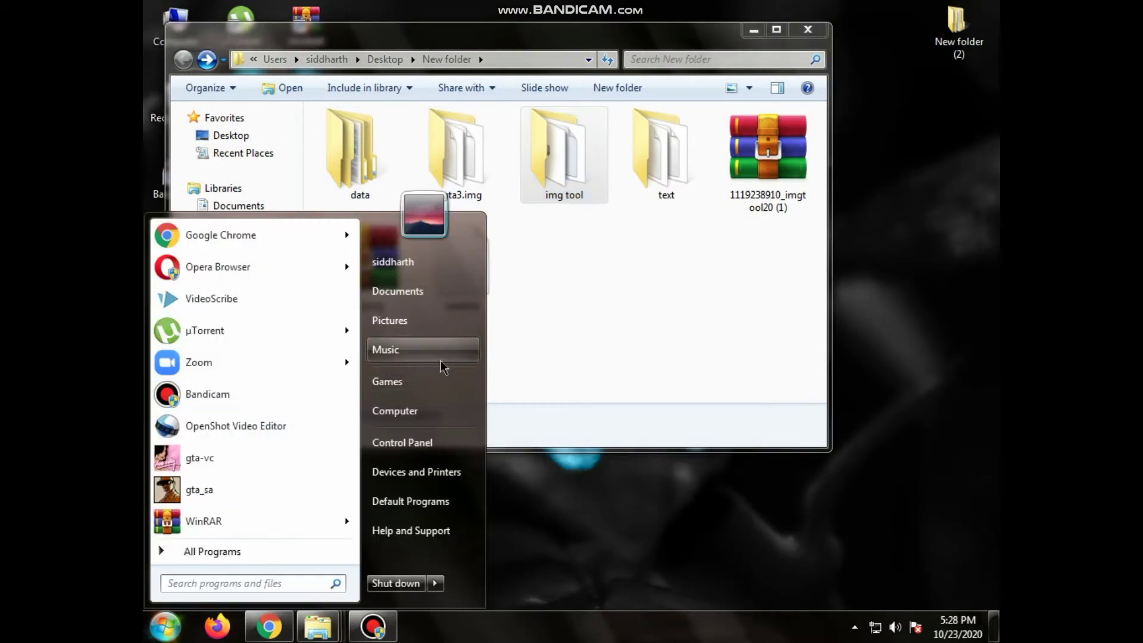
right_click(225, 481)
left_click(581, 503)
- Open the GTA SAN folder on Local Disk (D:) in a separate window and move it clear of the New folder window
left_click(165, 626)
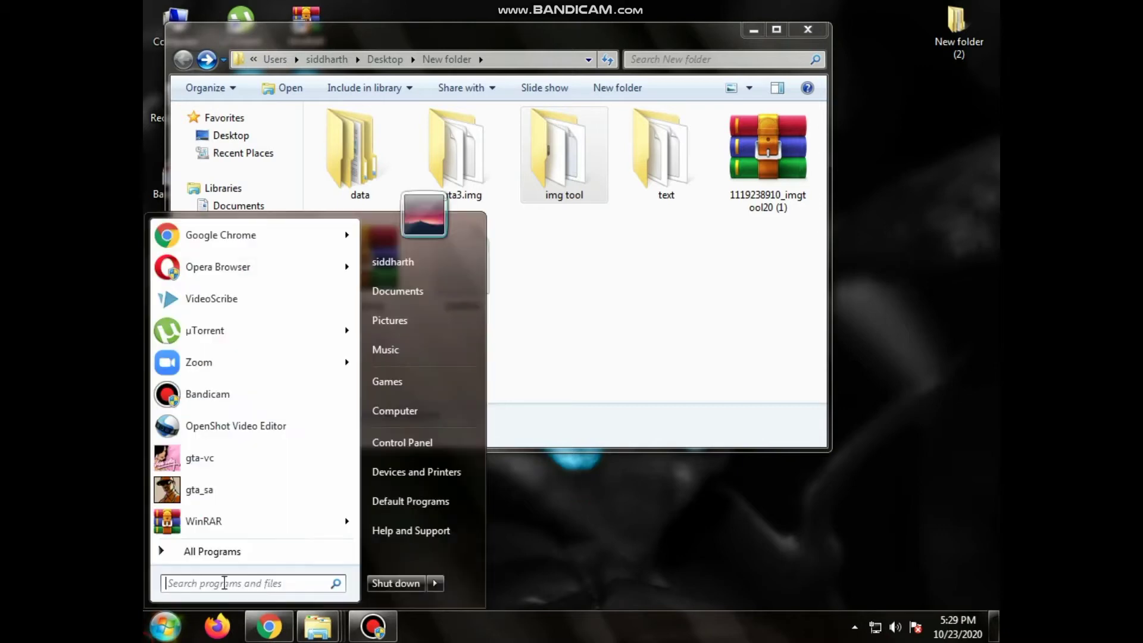
left_click(408, 411)
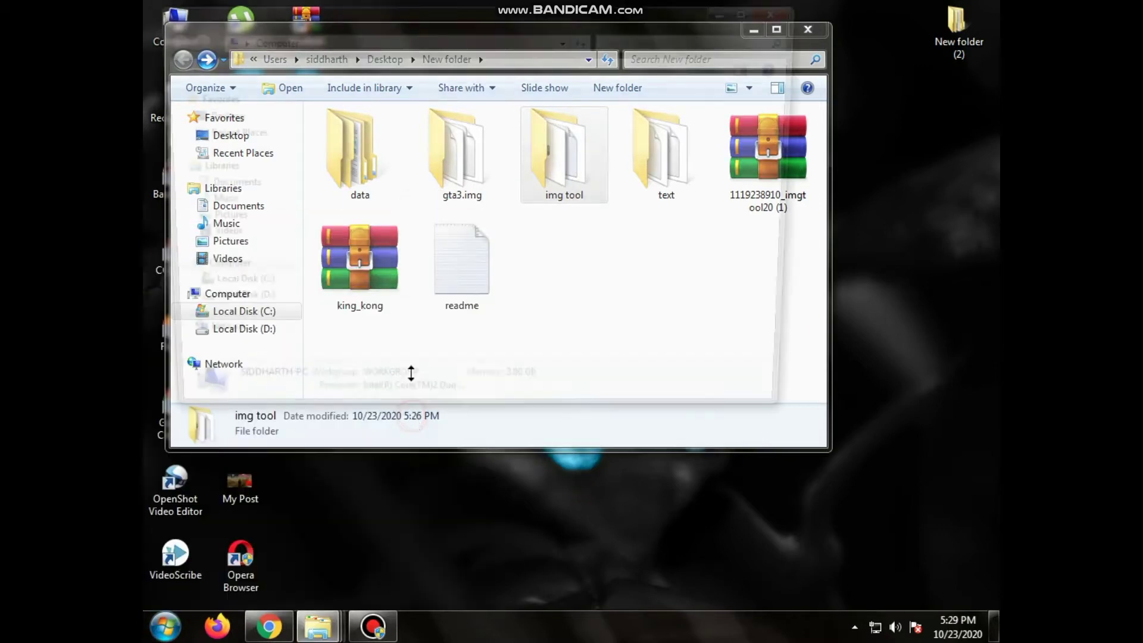
double_click(626, 152)
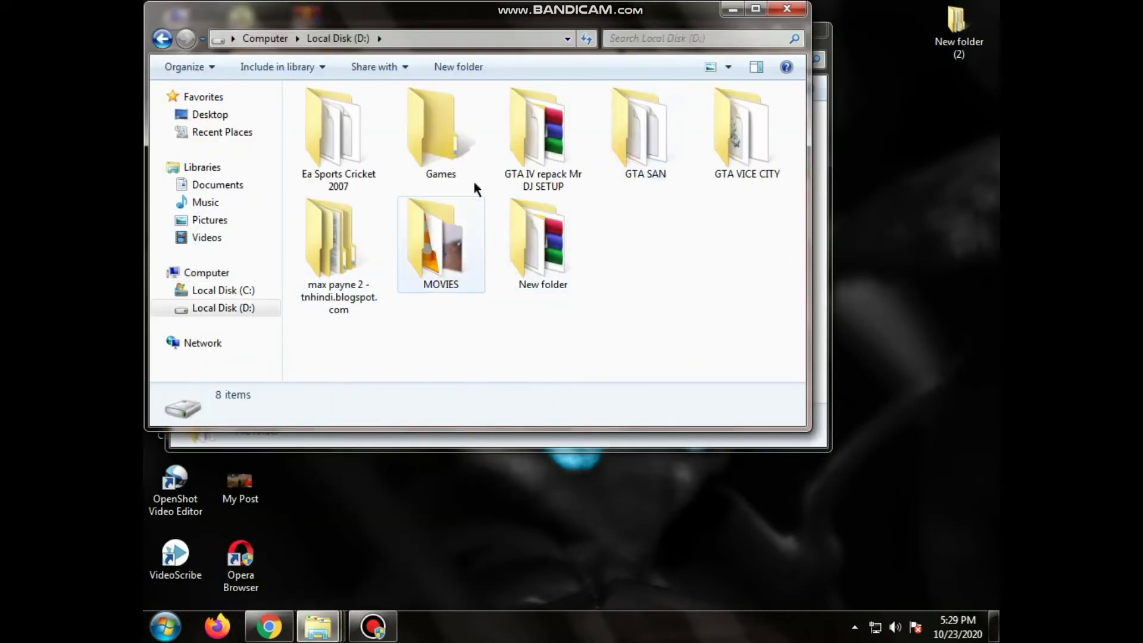
double_click(654, 151)
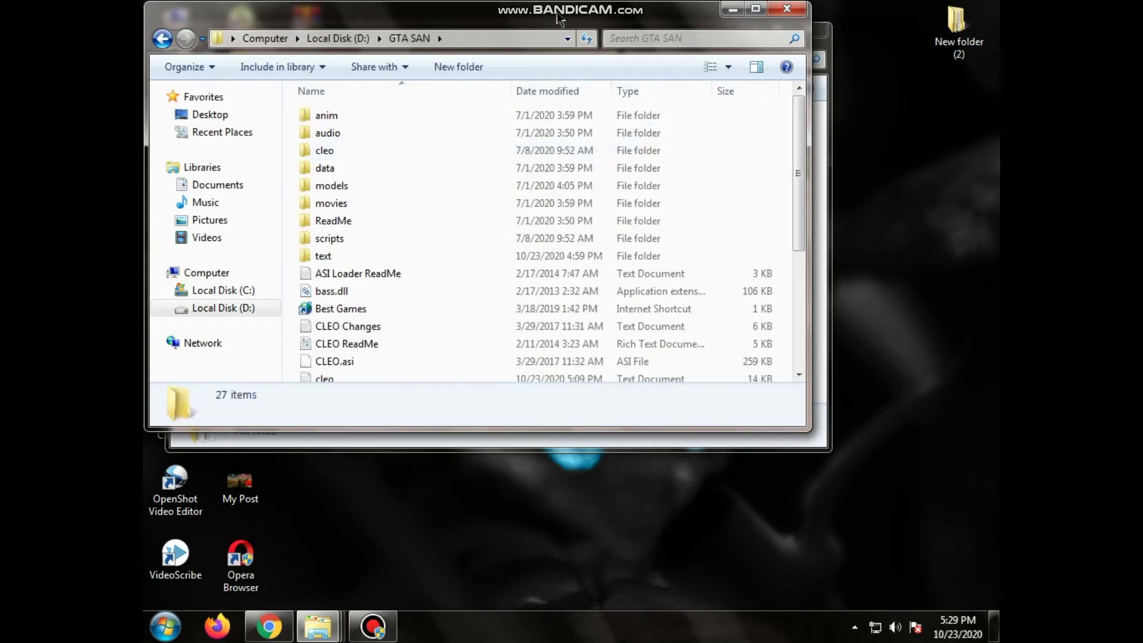
left_click_drag(560, 20, 760, 288)
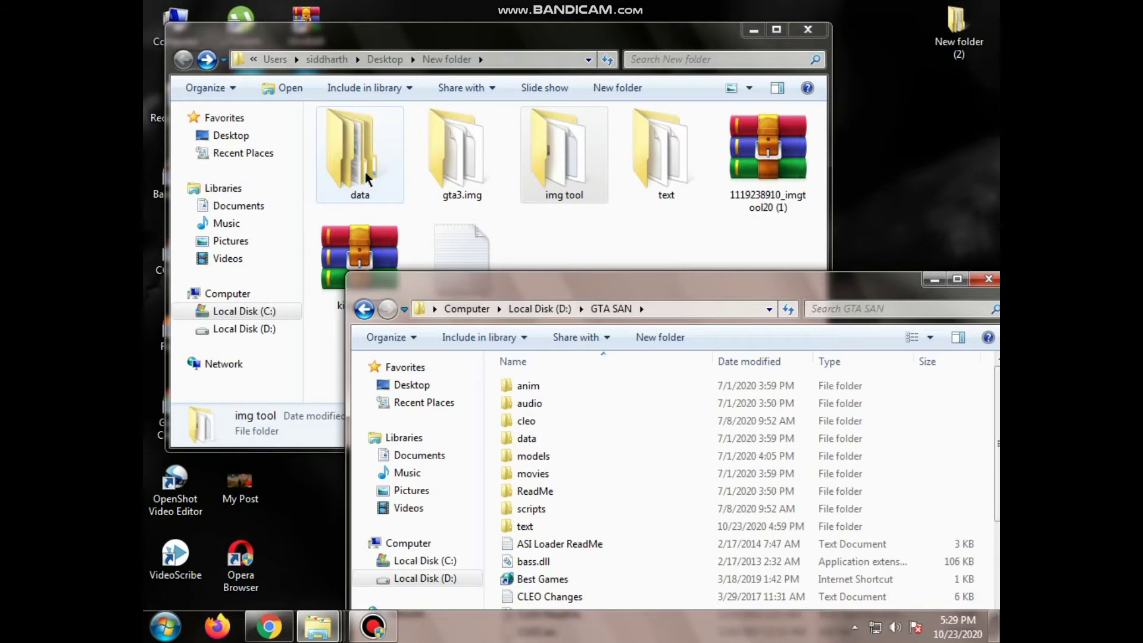
- Copy the script folder from the data folder of the extracted mod files
double_click(365, 171)
right_click(348, 135)
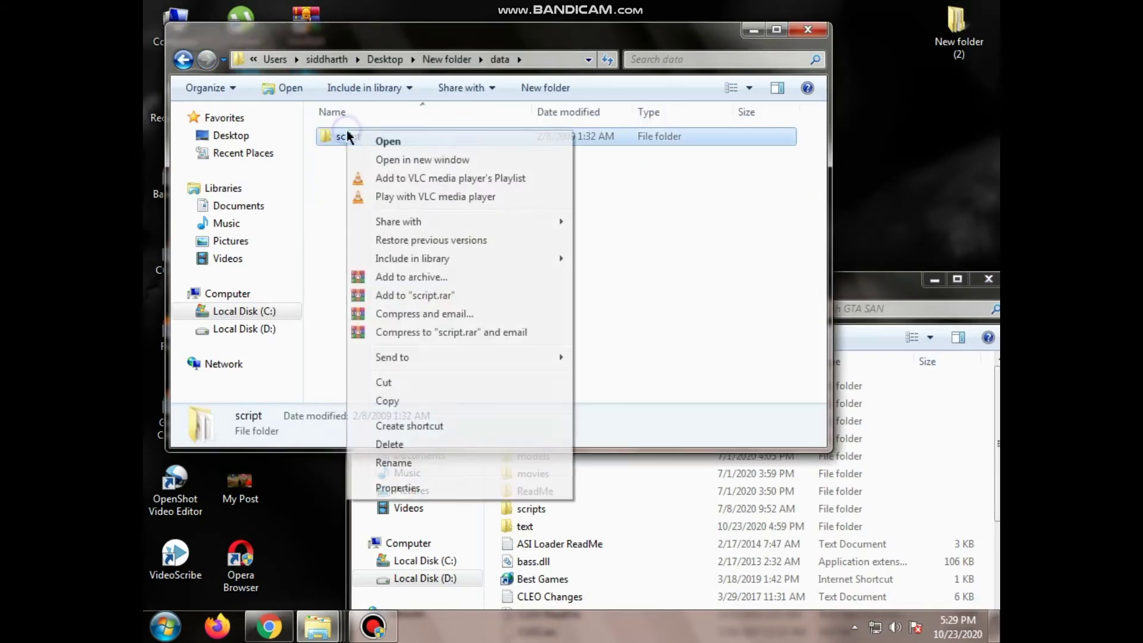
left_click(402, 402)
- Open the data folder inside GTA SAN and maximize its window
left_click(851, 286)
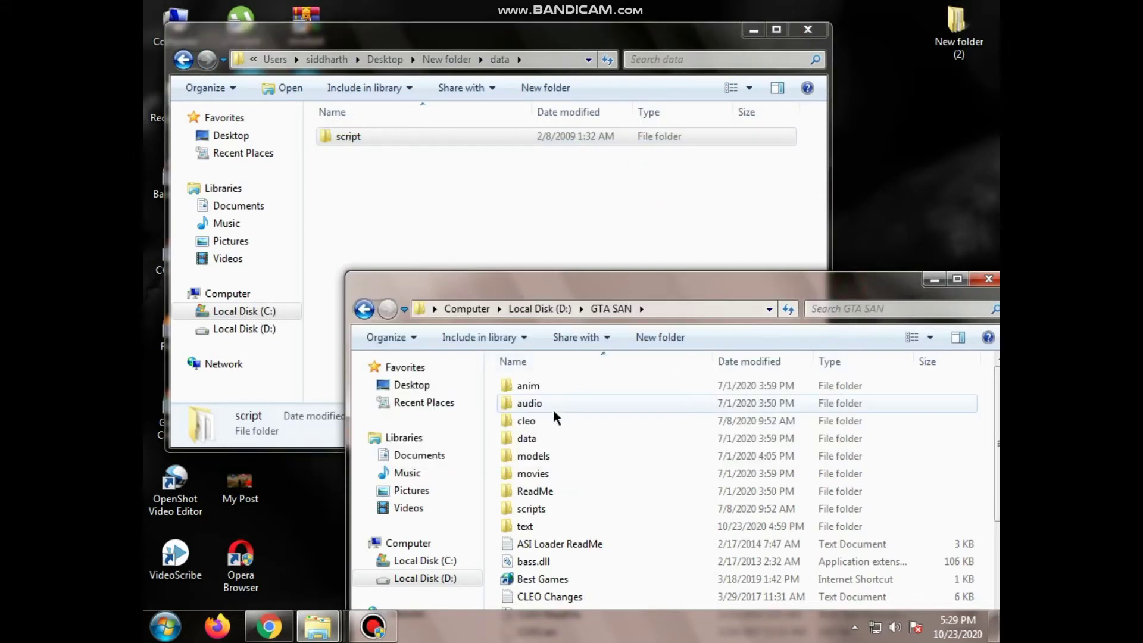
double_click(526, 438)
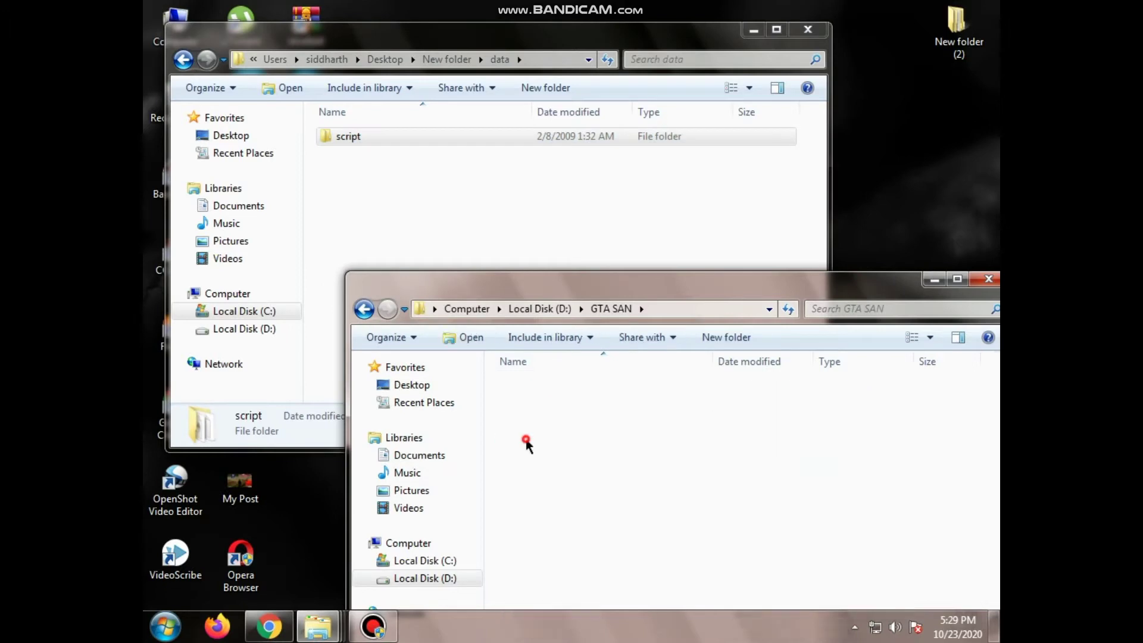
left_click_drag(595, 292, 498, 130)
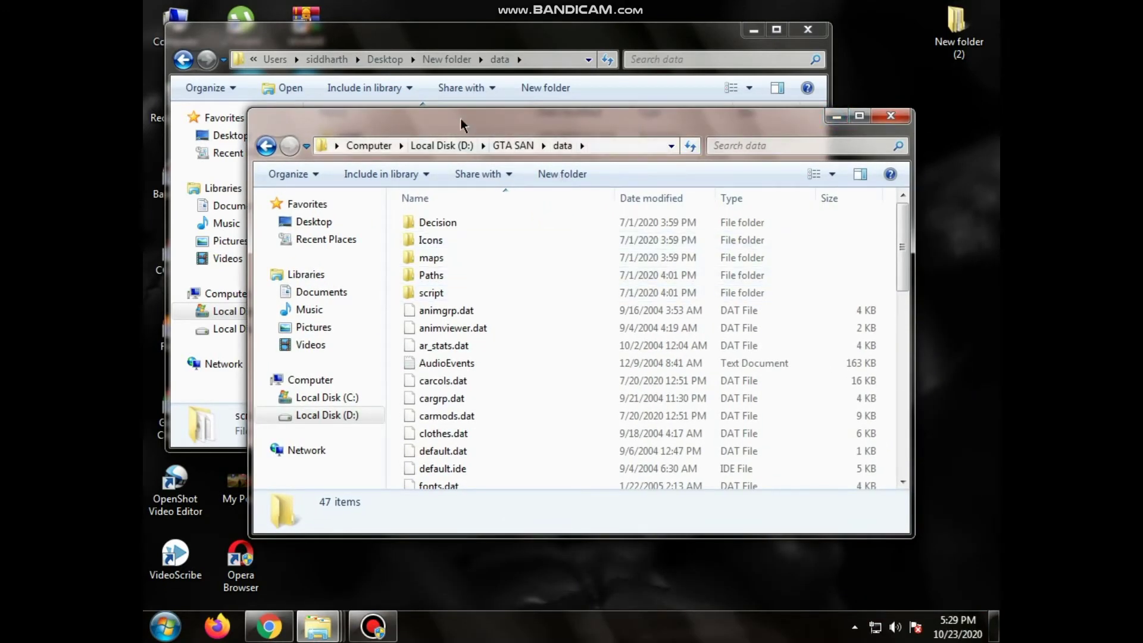
left_click_drag(460, 111, 452, 101)
left_click(861, 106)
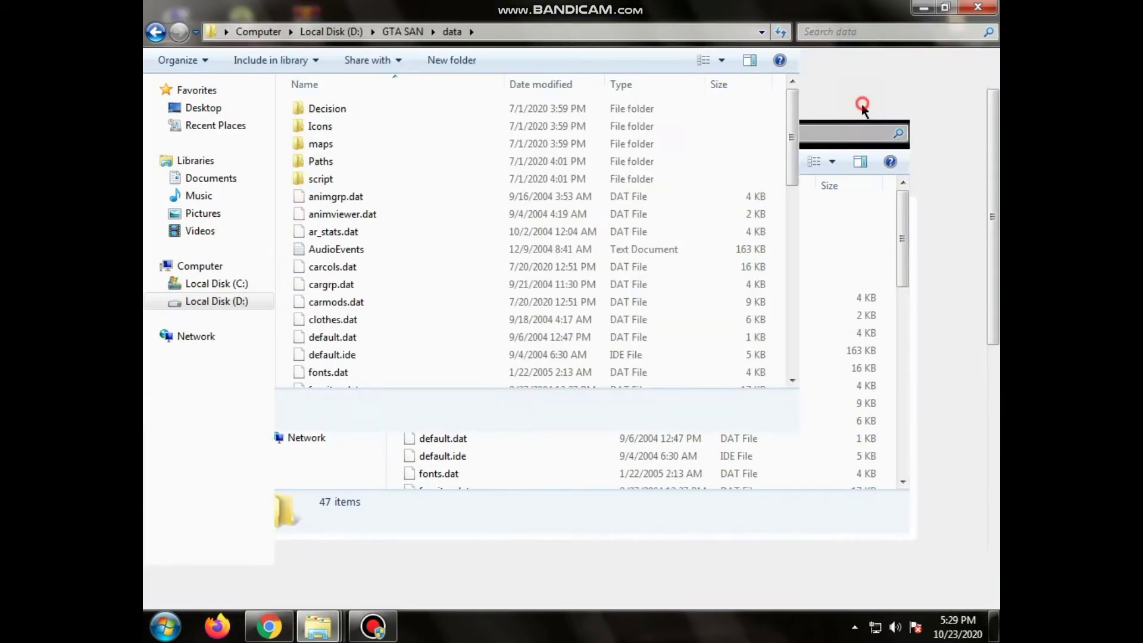
- Paste the script folder into the GTA SAN data folder, merging it with the existing one and skipping all files with conflicting names
right_click(875, 234)
left_click(833, 351)
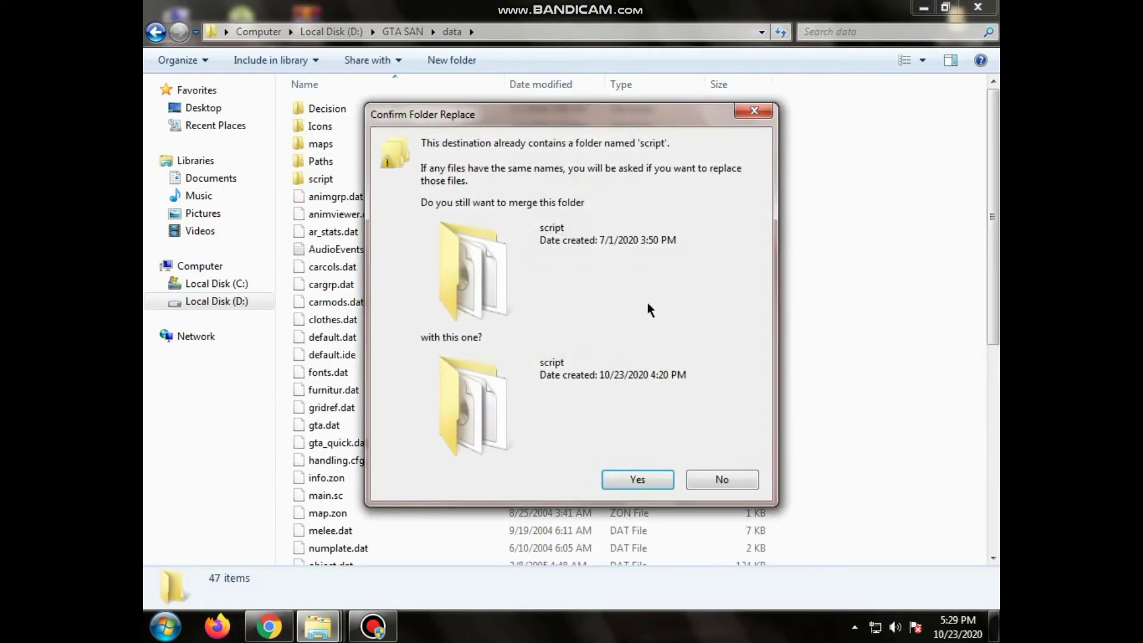
left_click(626, 479)
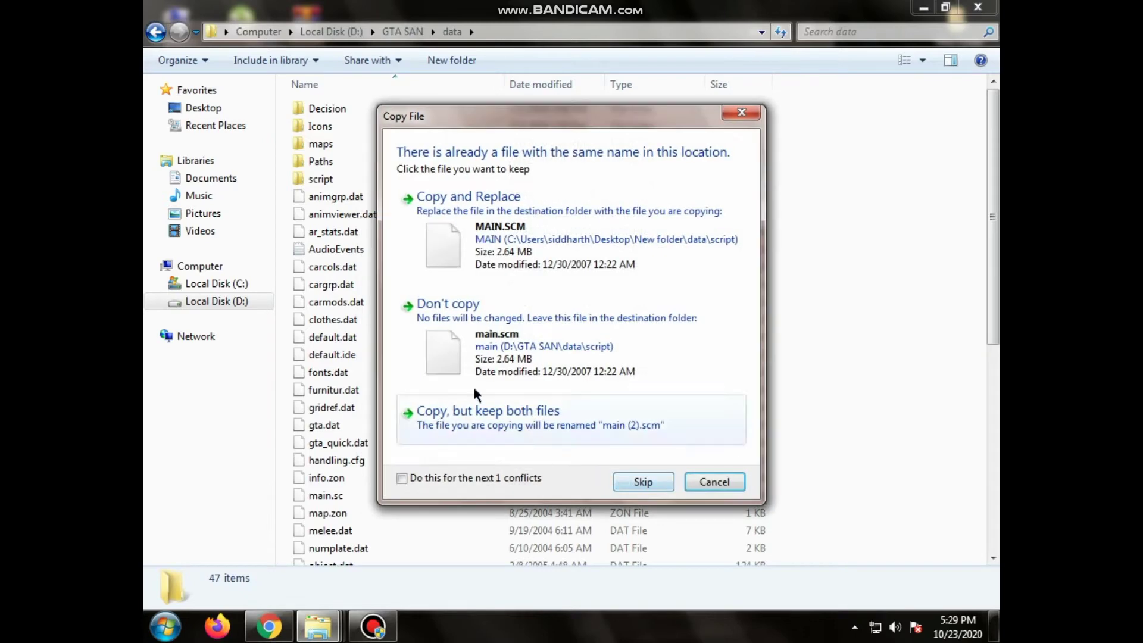
left_click(430, 477)
left_click(658, 481)
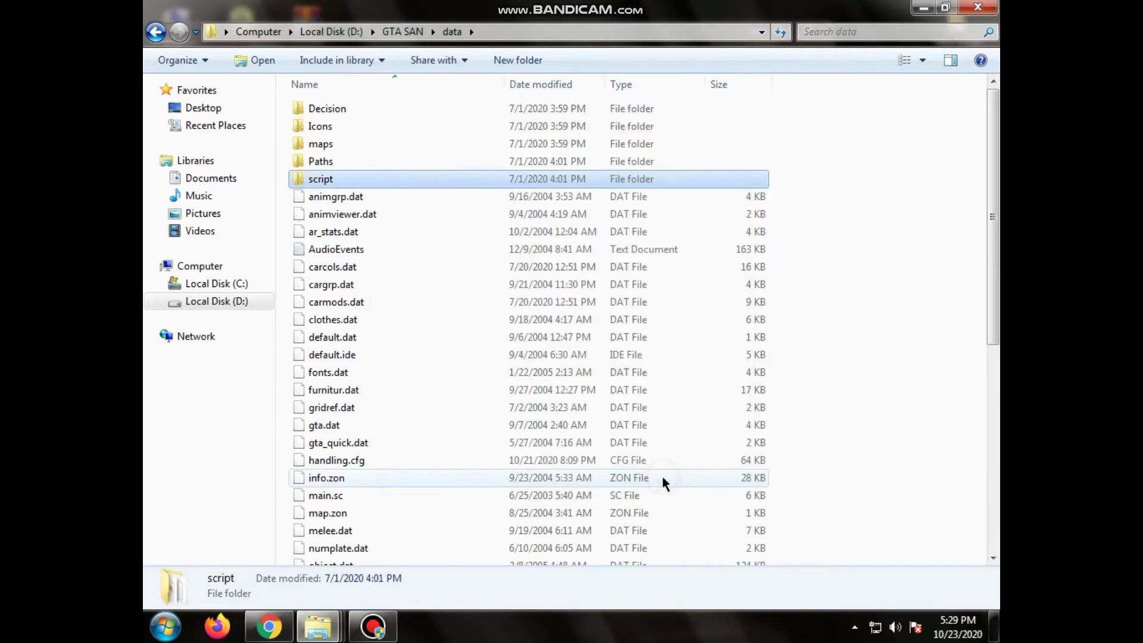
right_click(842, 284)
left_click(844, 350)
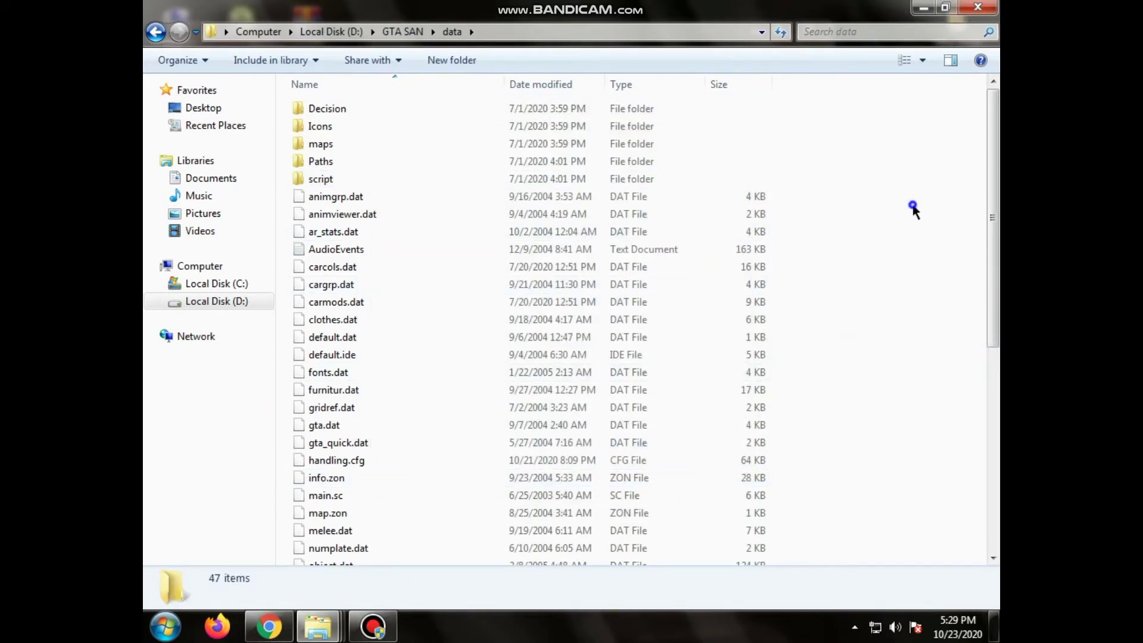
- Paste the script folder into the GTA SAN data folder once more, merging the folders and skipping the conflicting files individually
right_click(909, 206)
left_click(847, 322)
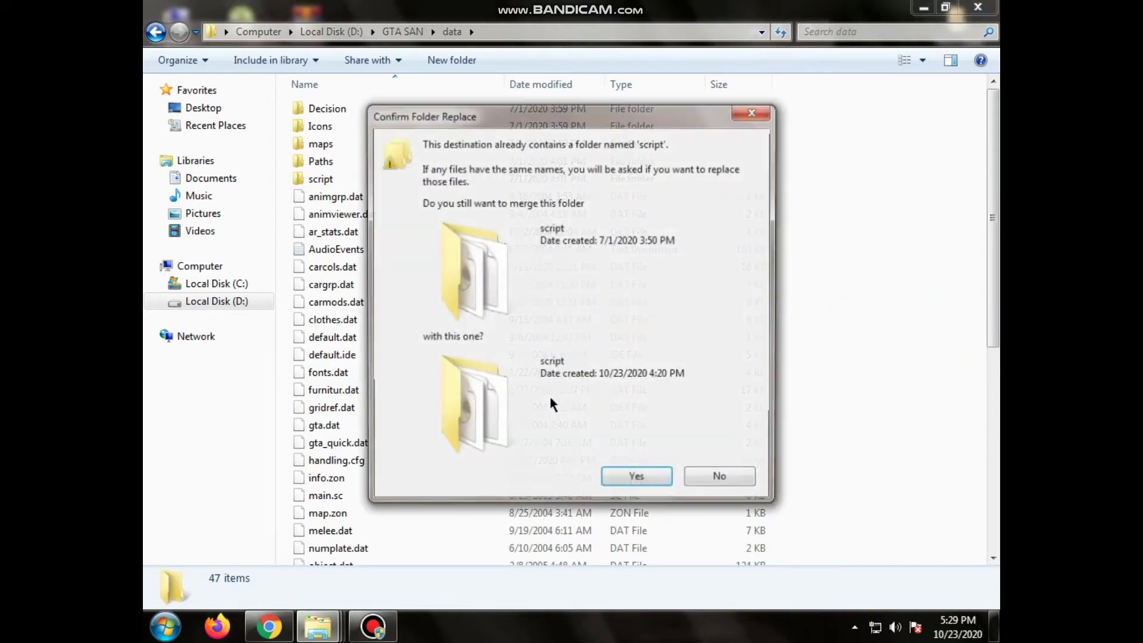
left_click(648, 477)
left_click(503, 304)
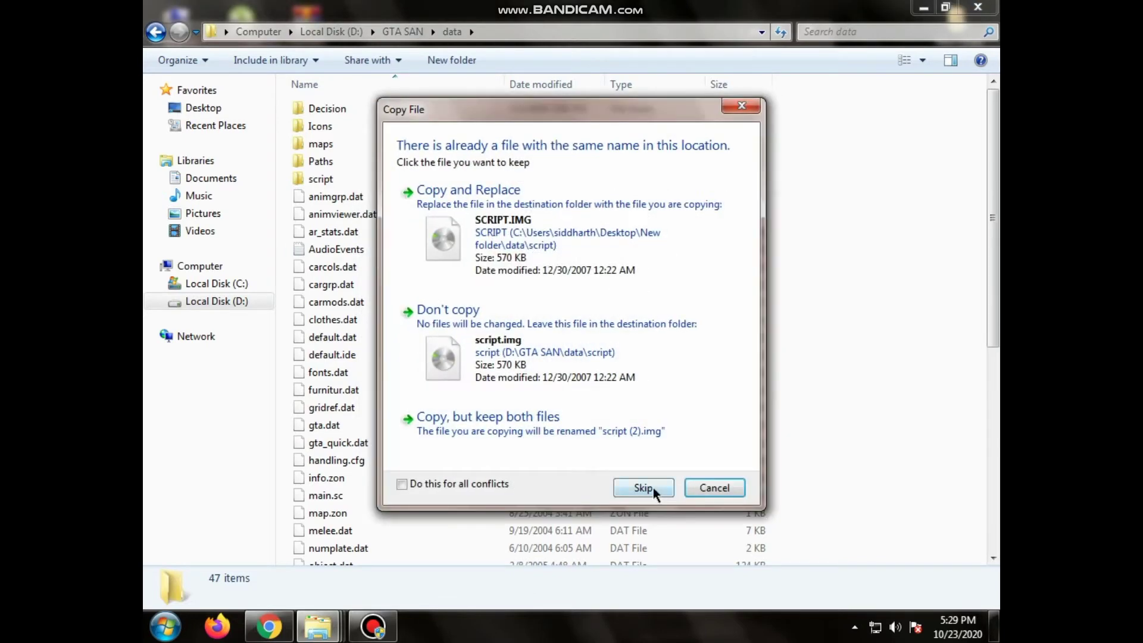
left_click(650, 490)
left_click(652, 492)
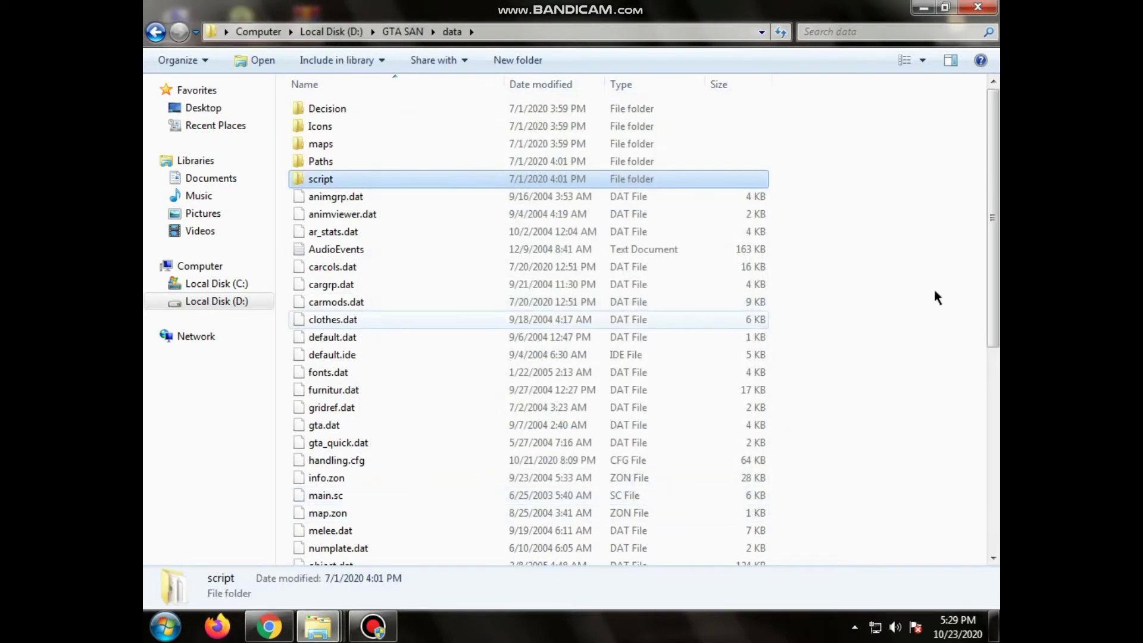
- Return to New folder, check the contents of the text folder, and copy that folder
left_click(925, 8)
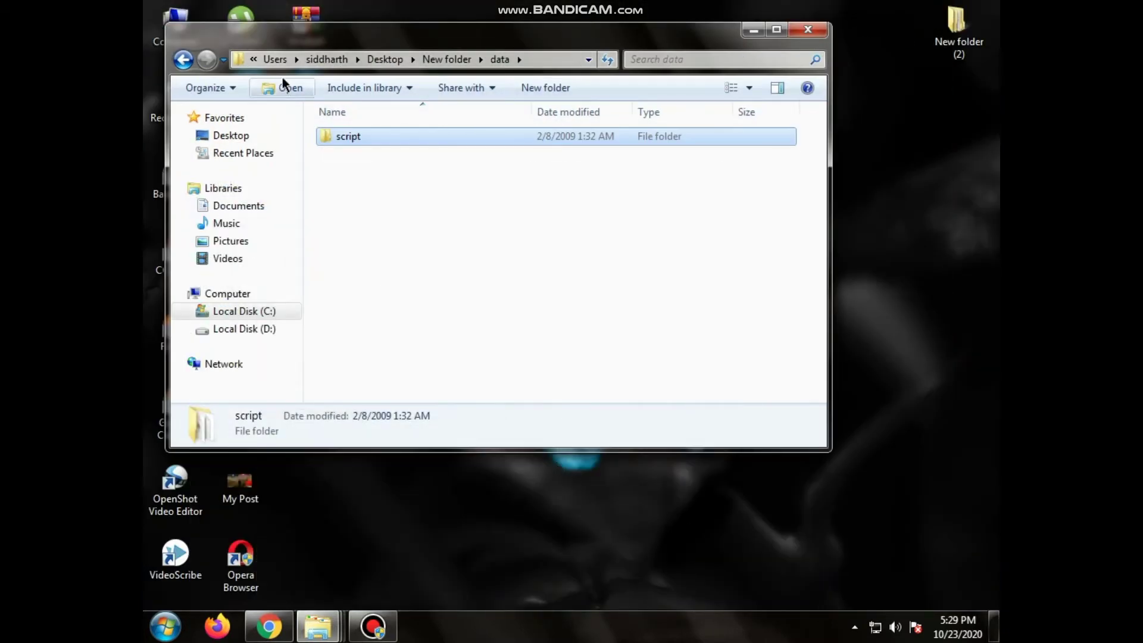
left_click(182, 59)
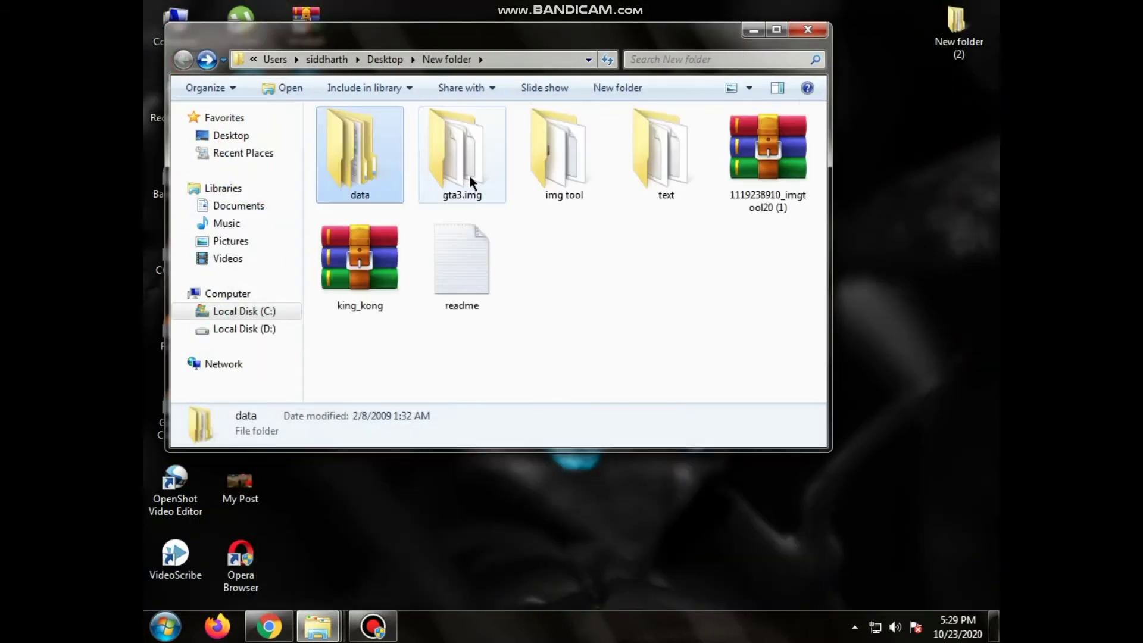
double_click(675, 169)
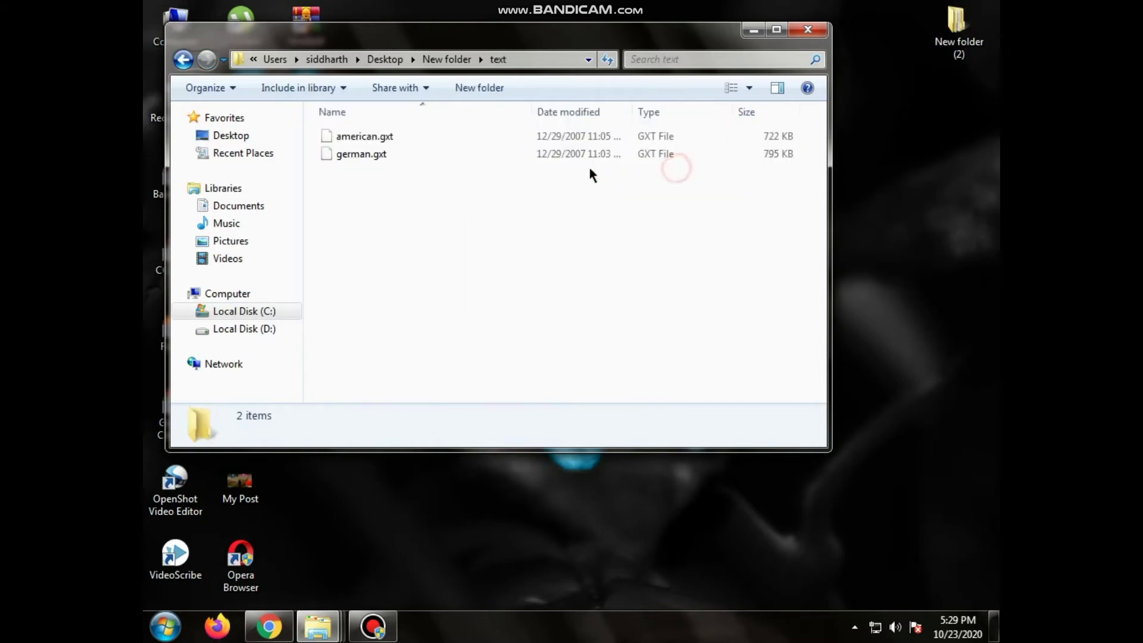
left_click(183, 60)
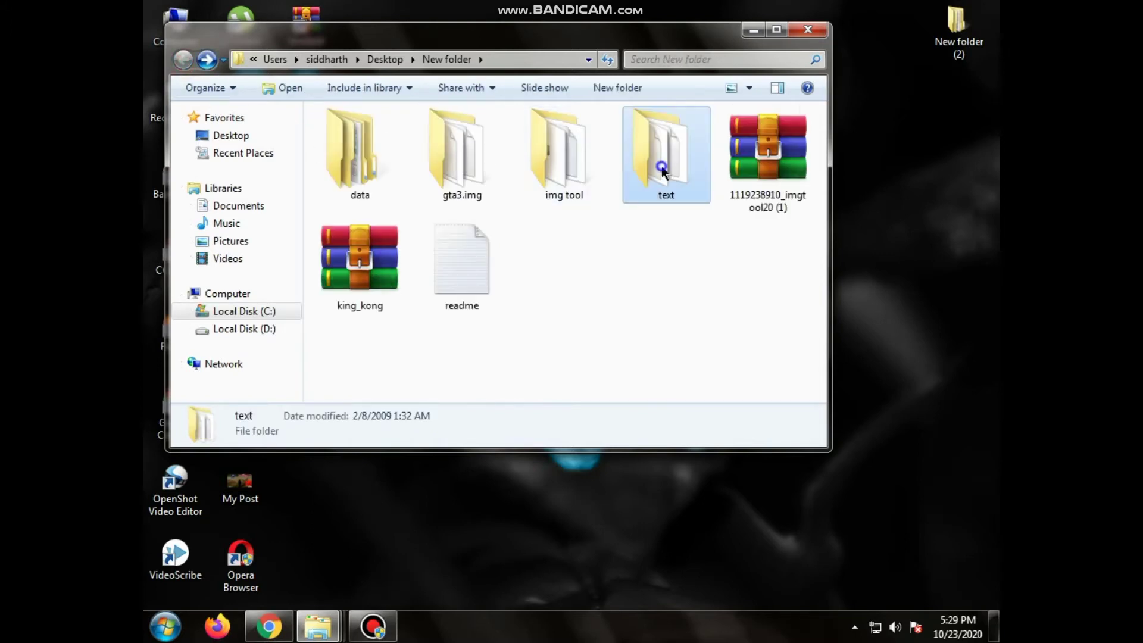
right_click(662, 169)
left_click(702, 437)
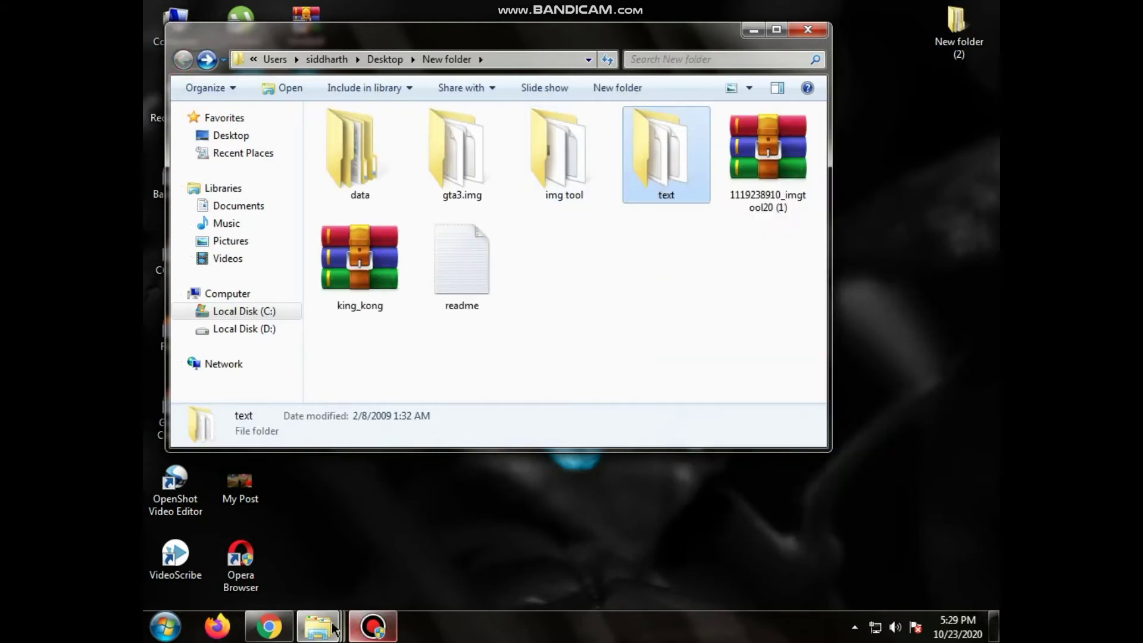
- Paste the text folder into the main GTA SAN folder, merging it with the existing one and replacing the conflicting .gxt files
mouse_move(321, 627)
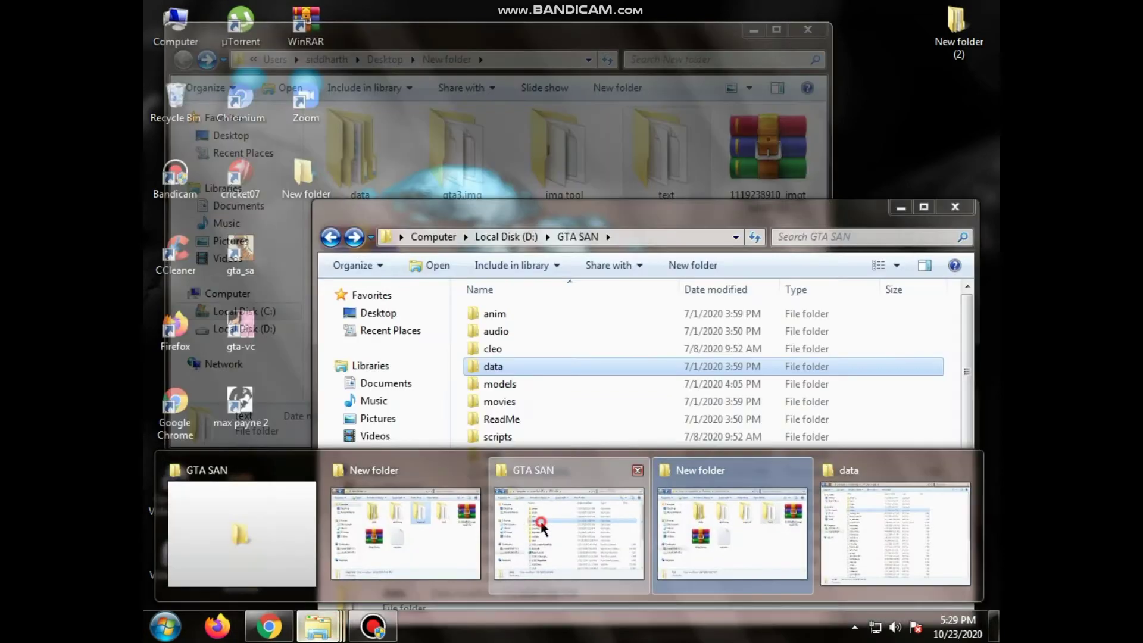
left_click(541, 526)
left_click(923, 206)
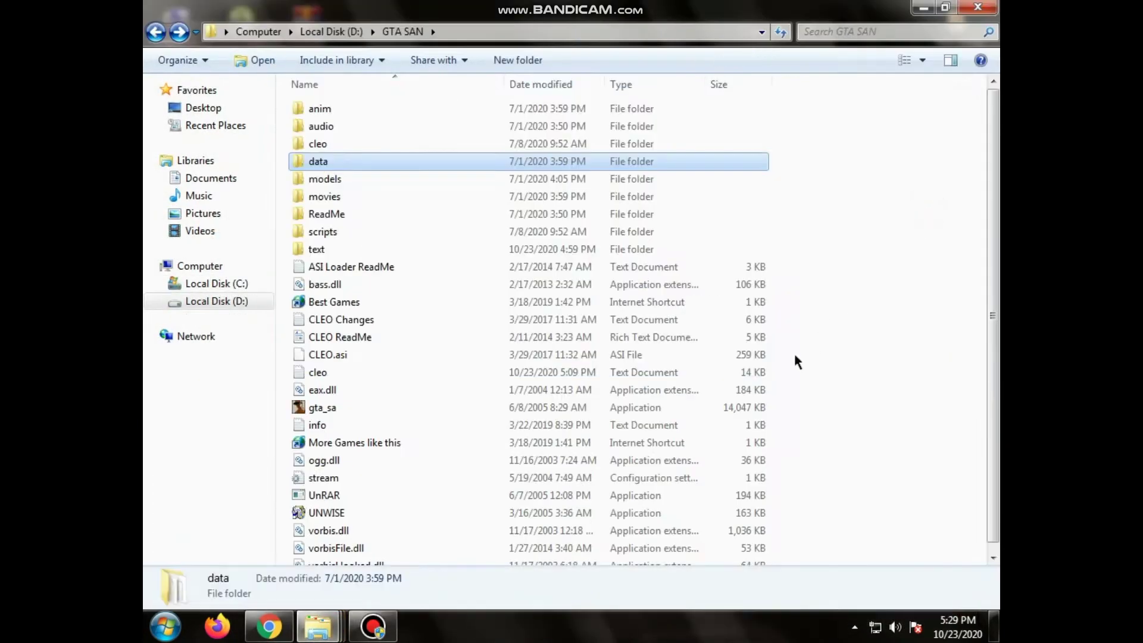
right_click(836, 260)
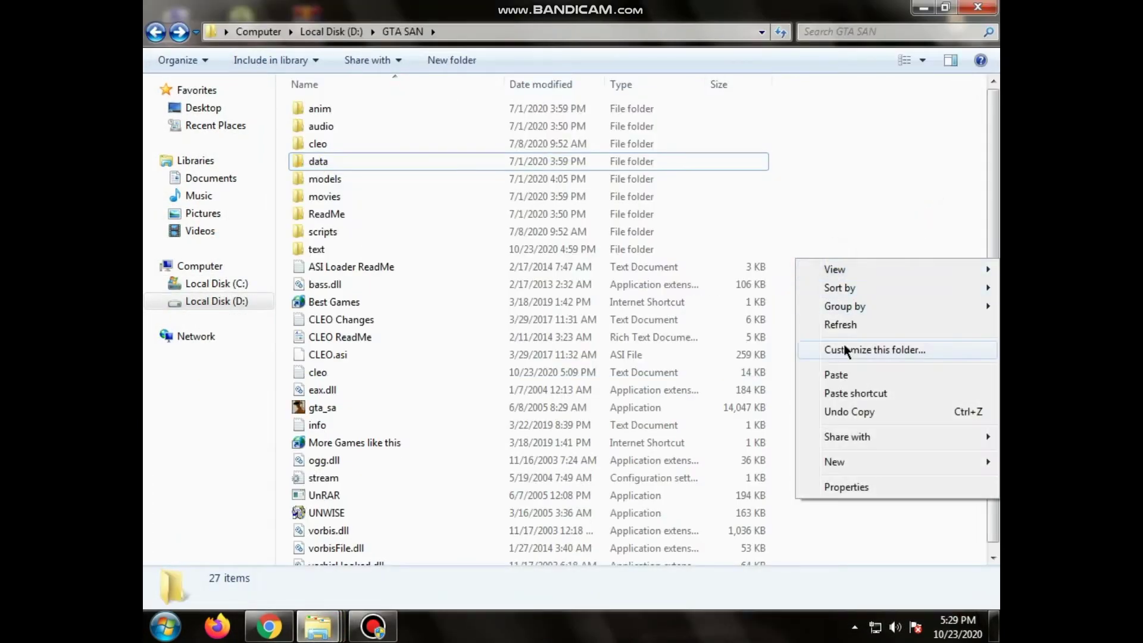
left_click(826, 376)
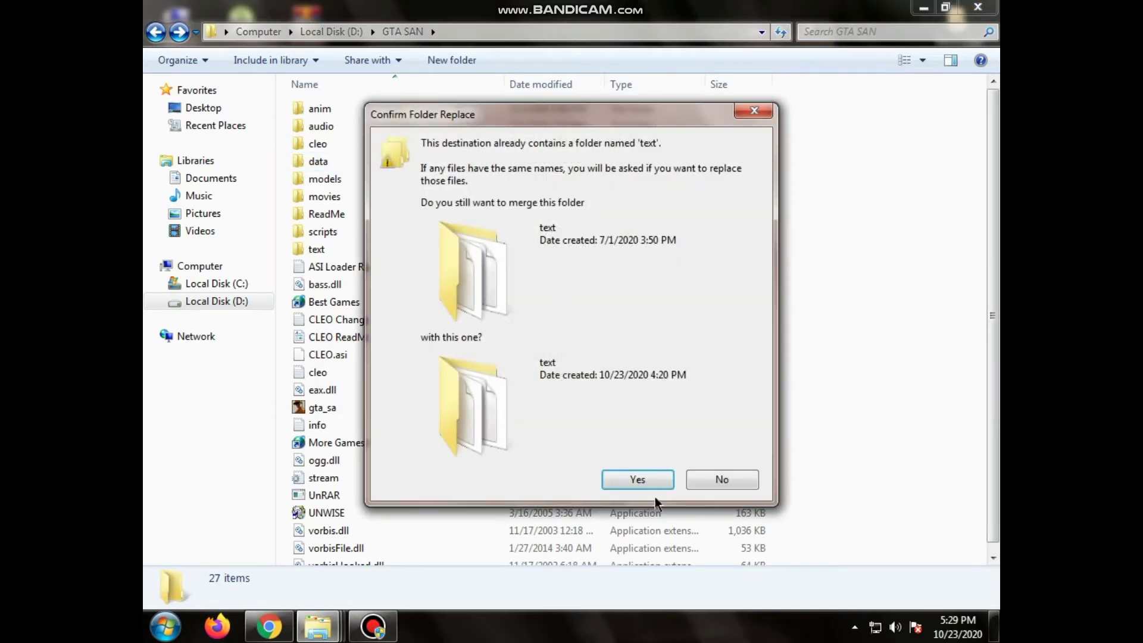
left_click(635, 481)
left_click(513, 253)
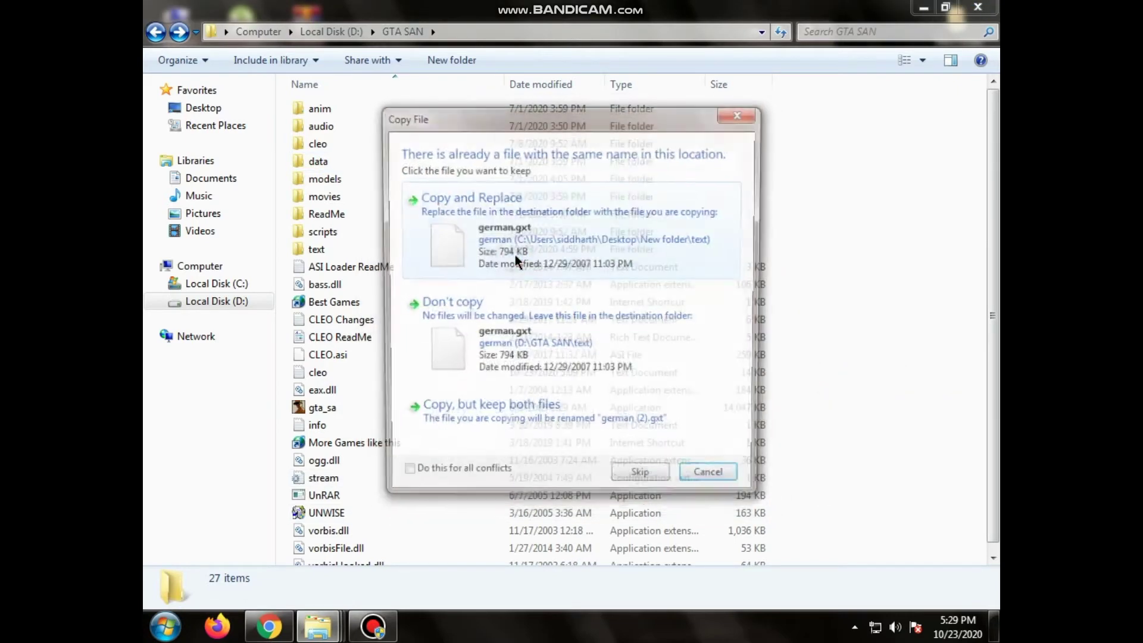
left_click(507, 242)
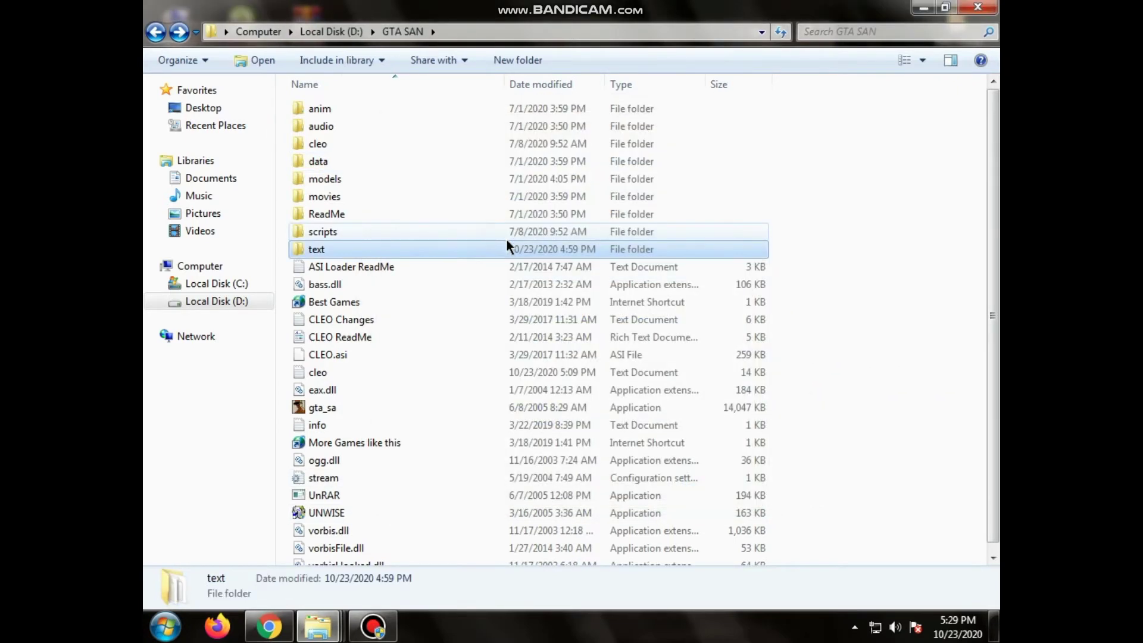
- Launch IMGTool from the img tool folder in New folder, dismiss its startup error, and bring its window forward
left_click(923, 9)
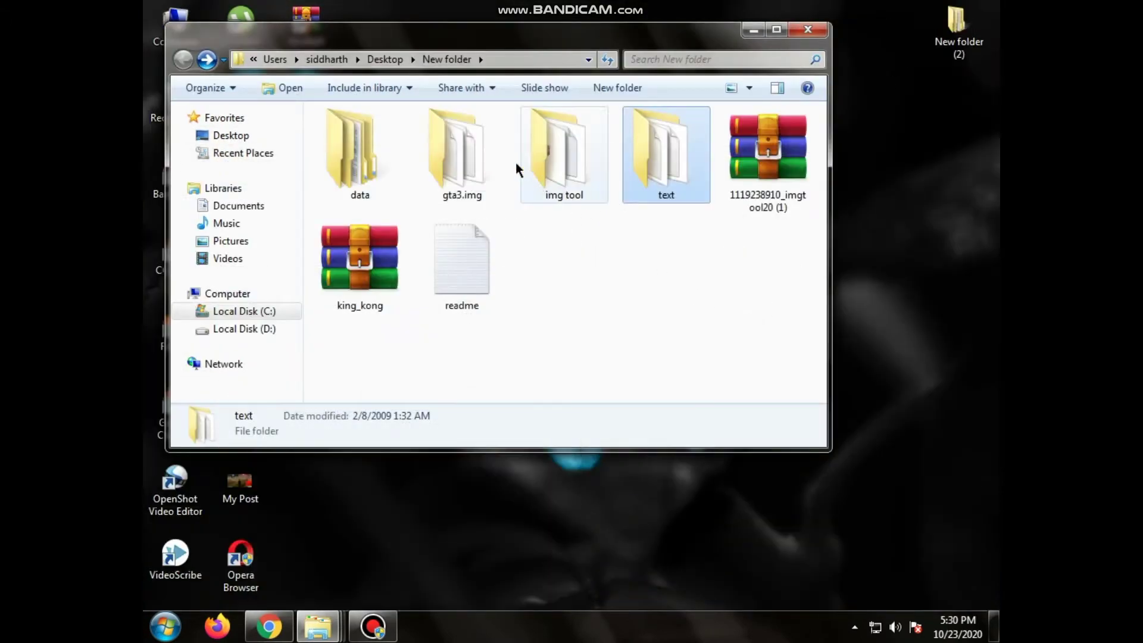
double_click(581, 162)
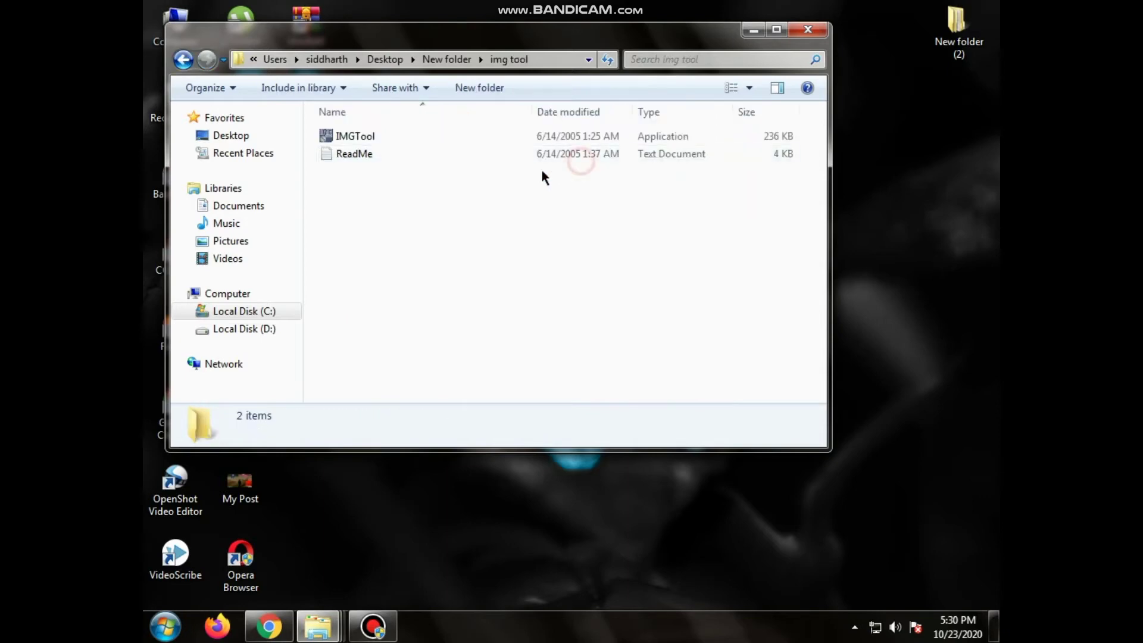
double_click(383, 137)
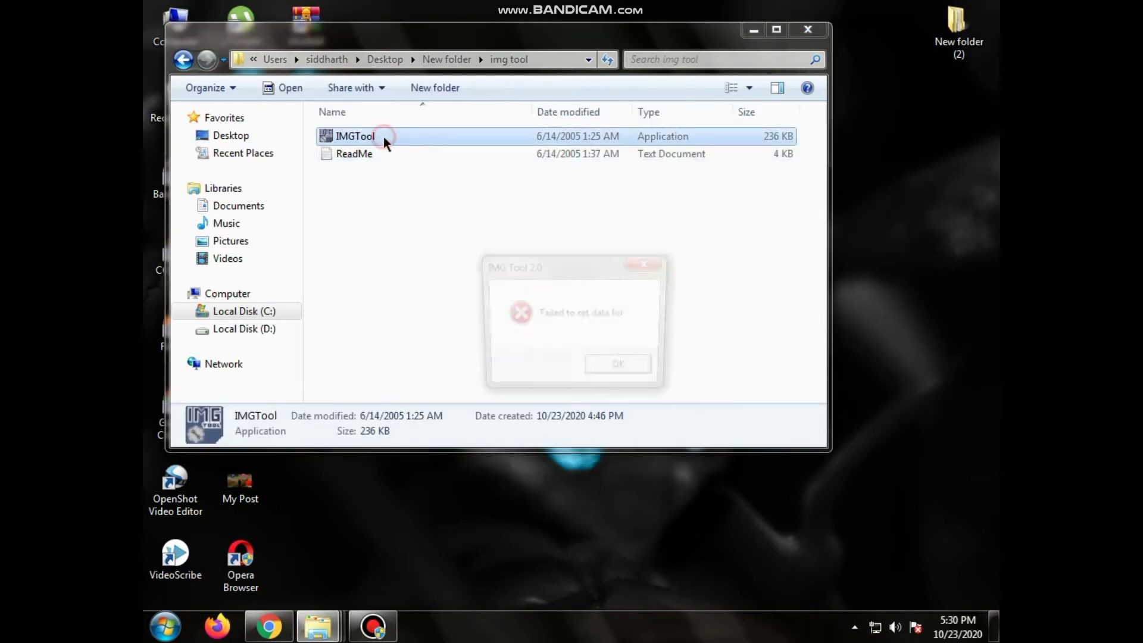
left_click(620, 369)
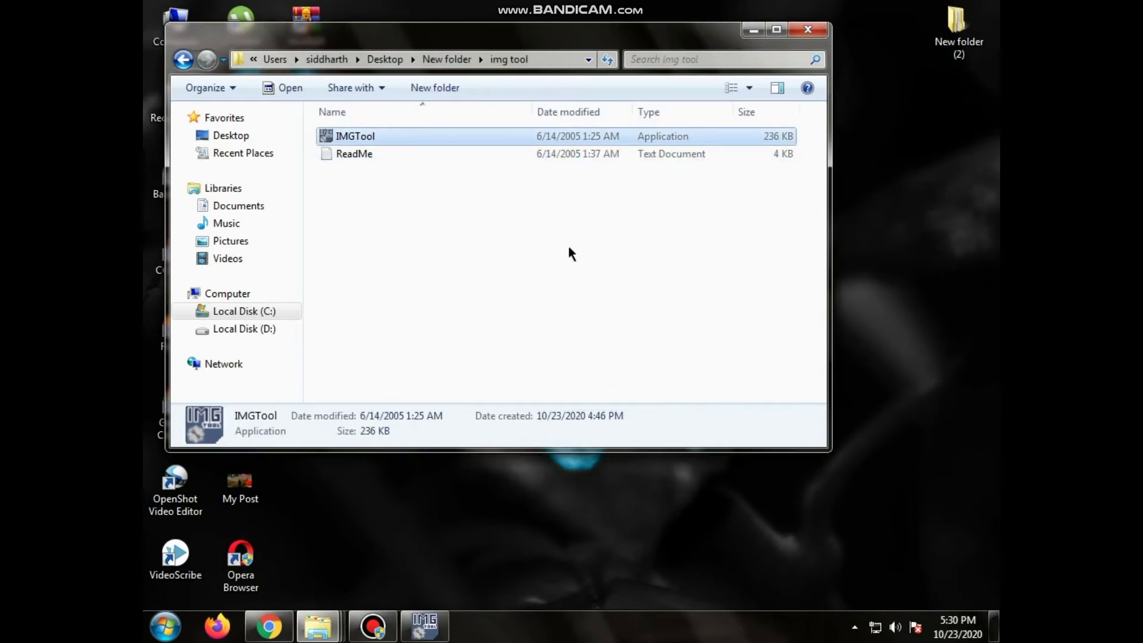
left_click(425, 626)
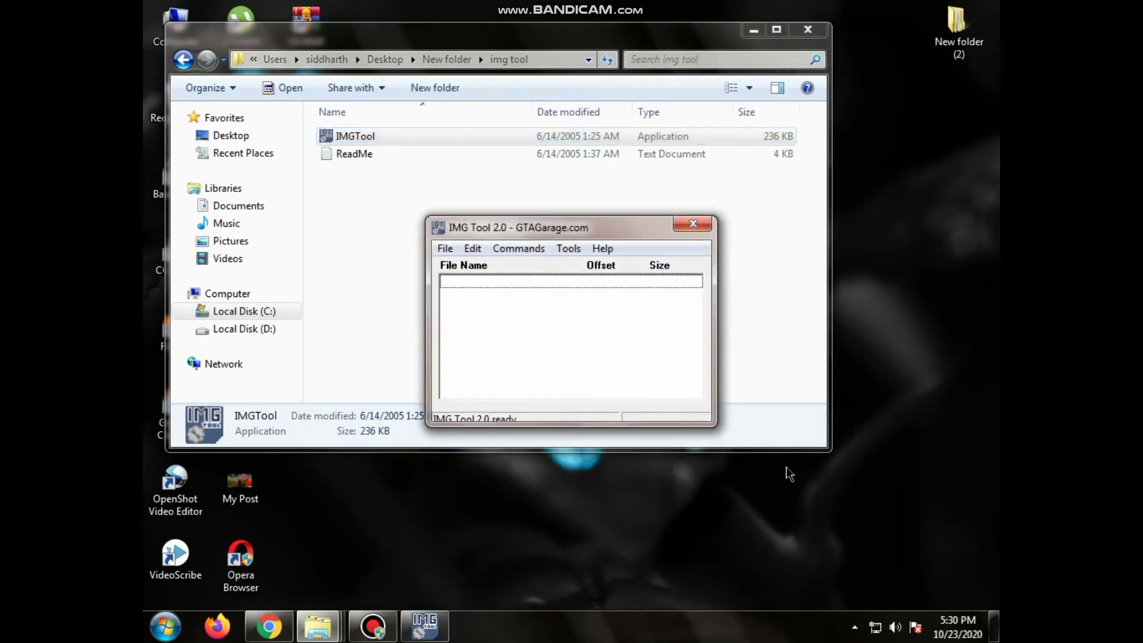
- Open the gta3 archive from the models folder of GTA SAN on Local Disk (D:) in IMG Tool
left_click(447, 250)
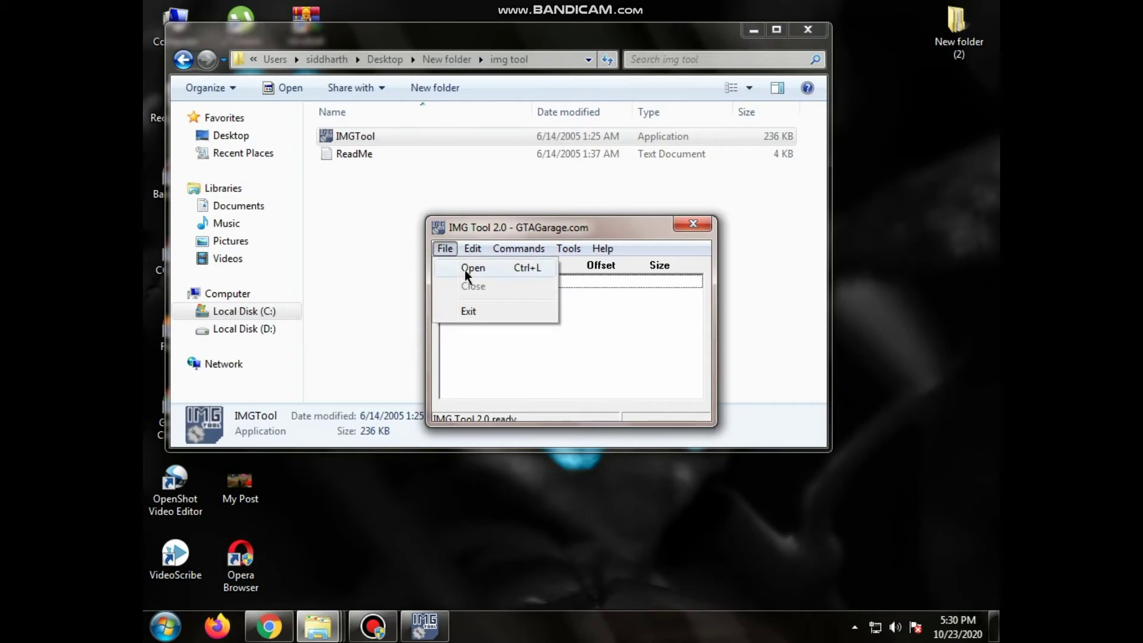
left_click(465, 269)
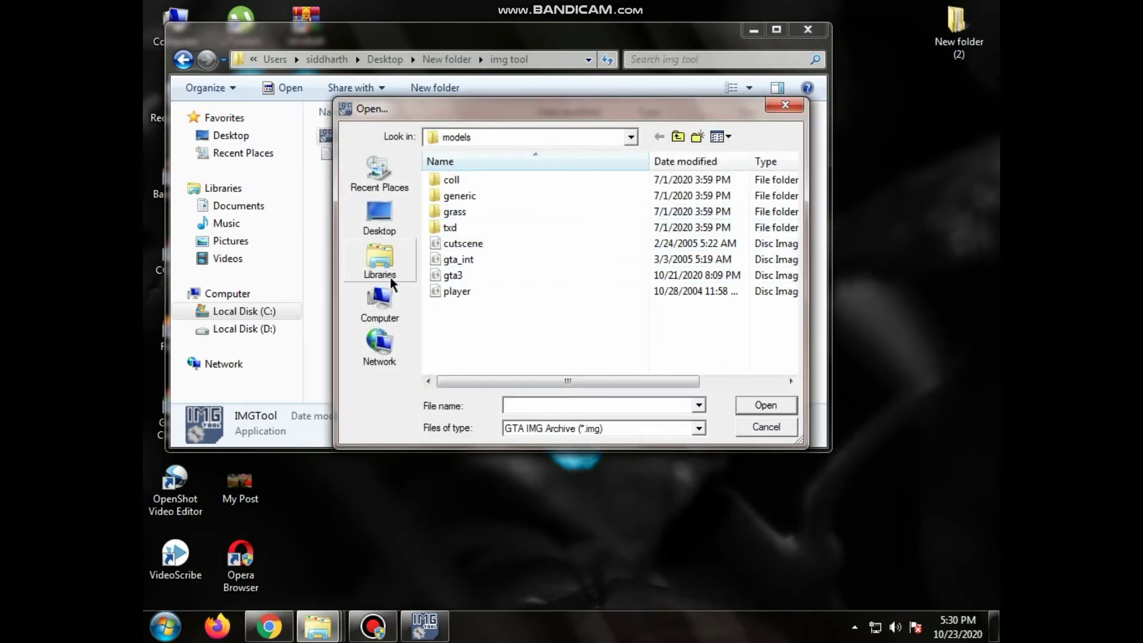
left_click(381, 300)
double_click(512, 247)
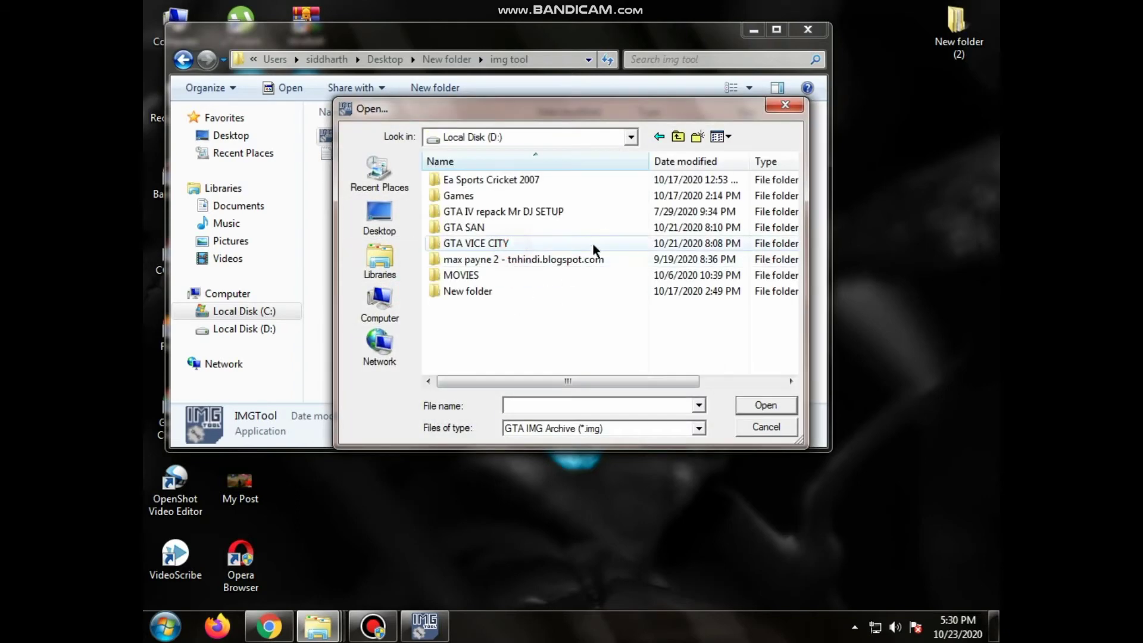
left_click(475, 229)
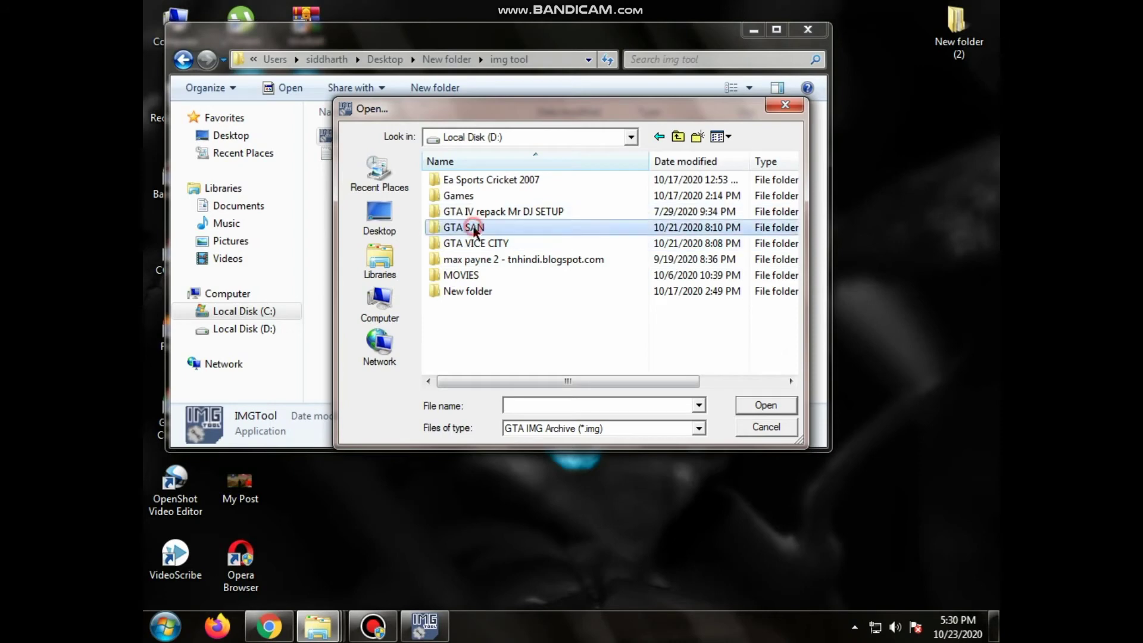
left_click(763, 405)
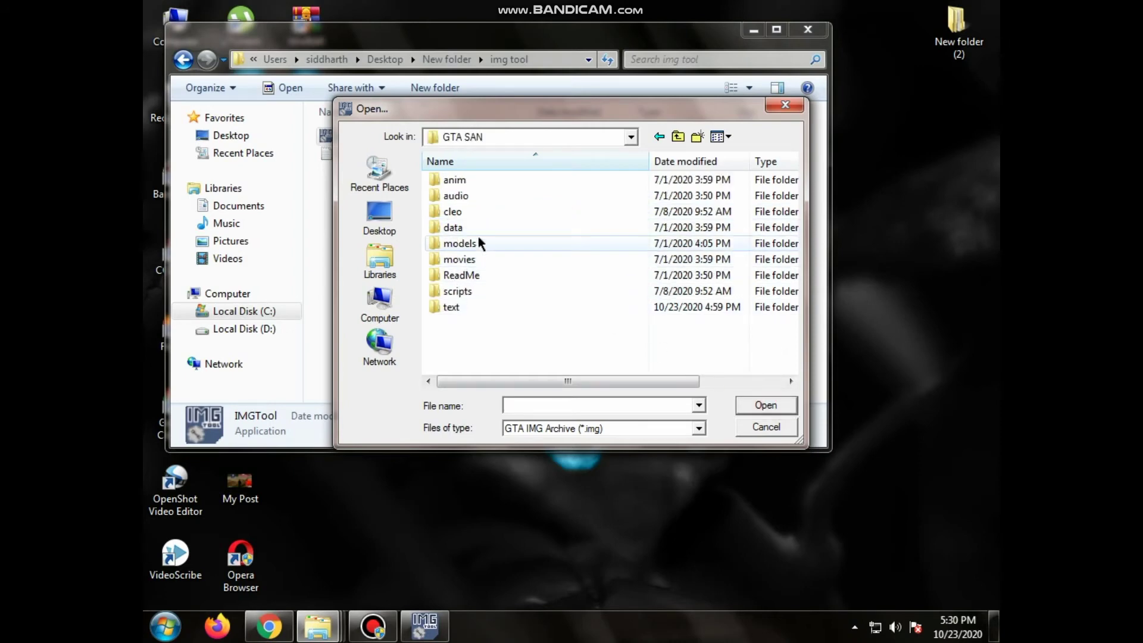
left_click(472, 242)
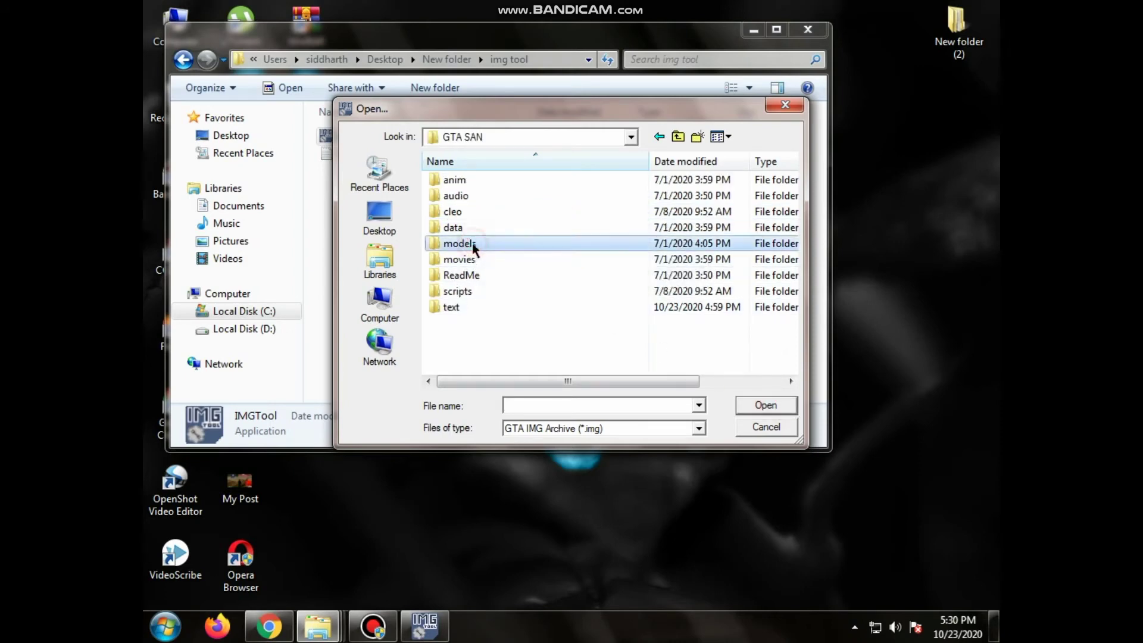
double_click(501, 242)
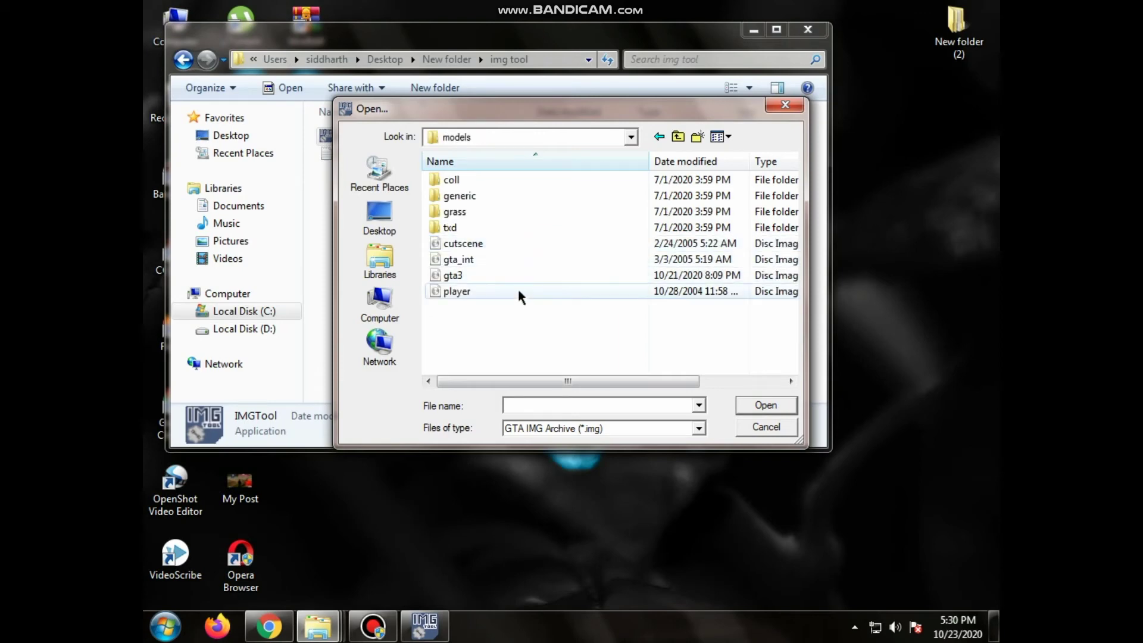
left_click(464, 275)
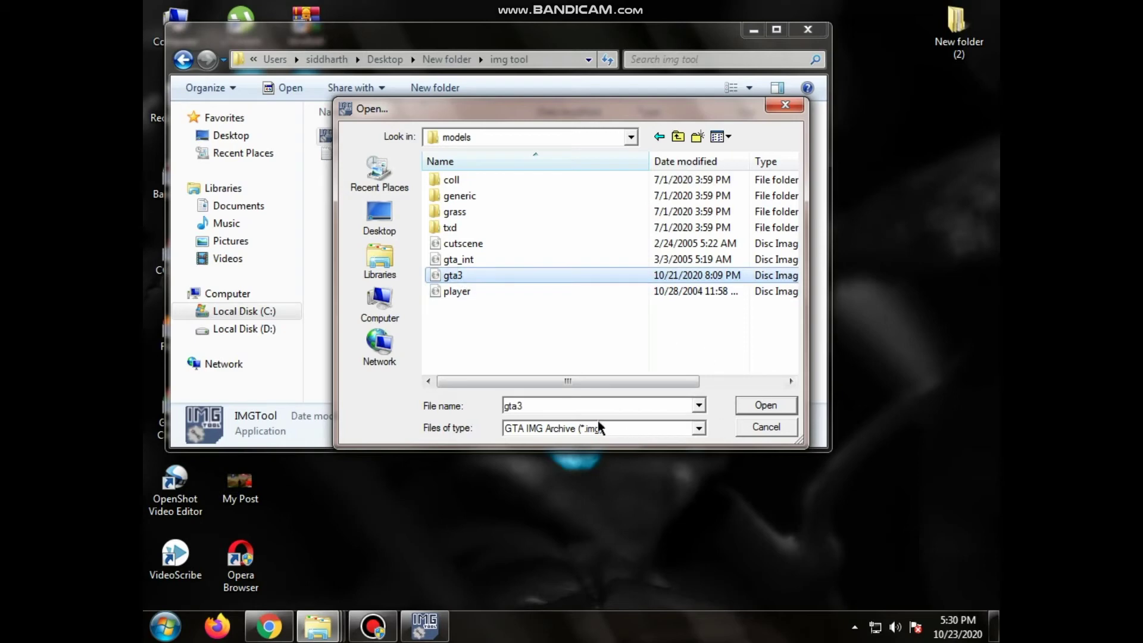
left_click(763, 405)
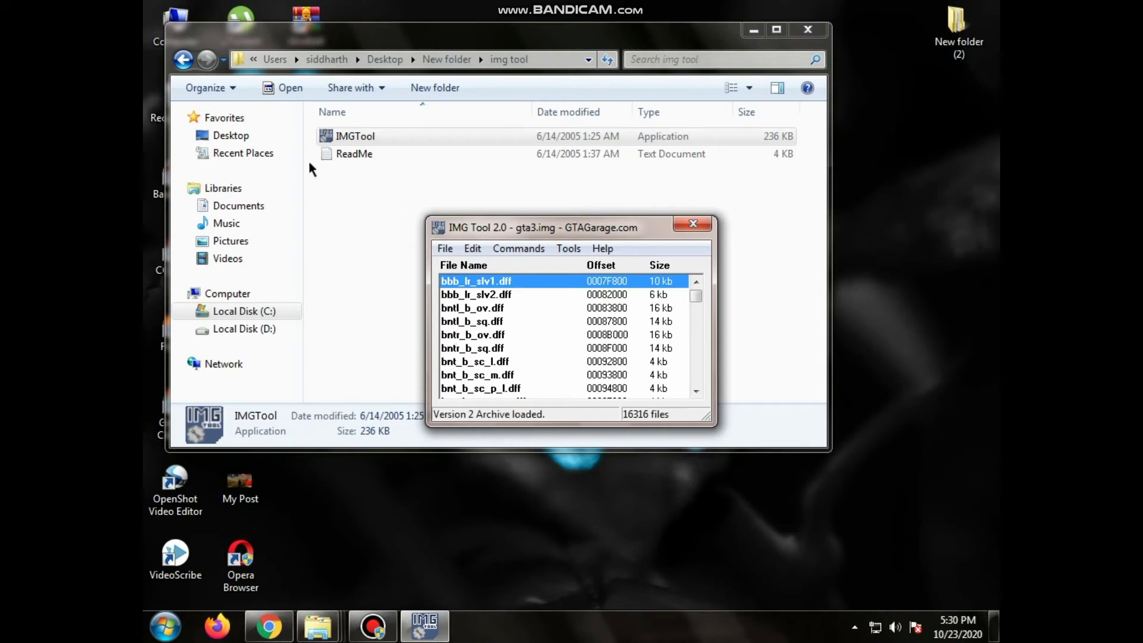
- Go back from the img tool folder to New folder and minimize its window
left_click(179, 65)
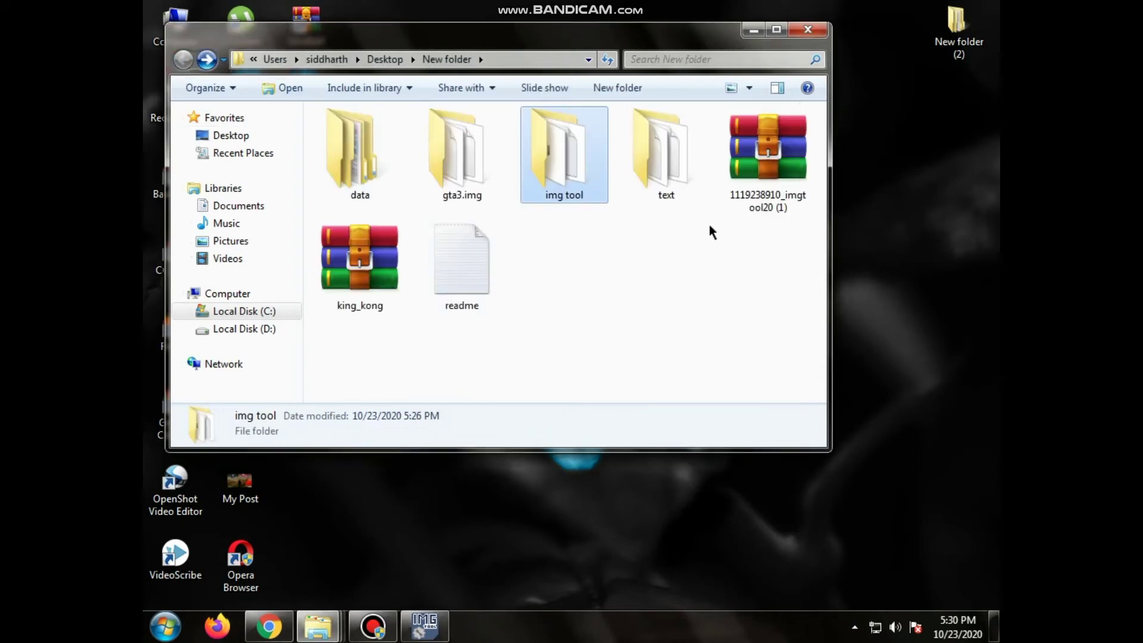
left_click(753, 30)
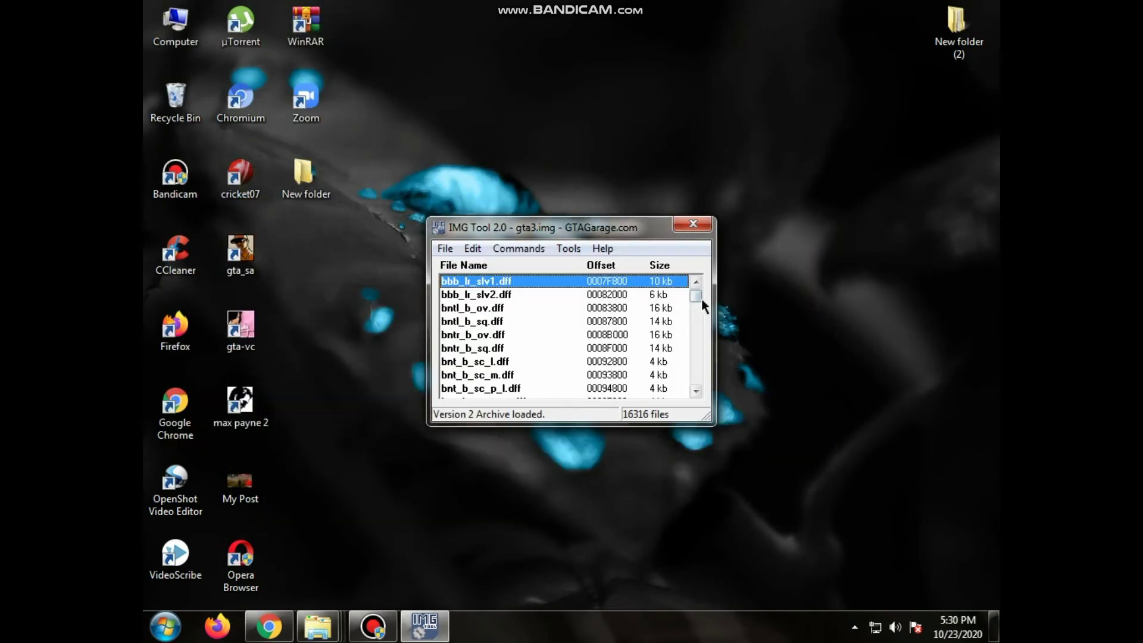
mouse_move(695, 296)
left_mouse_down()
mouse_move(695, 391)
mouse_move(695, 295)
left_mouse_up()
right_click(812, 196)
left_click(824, 239)
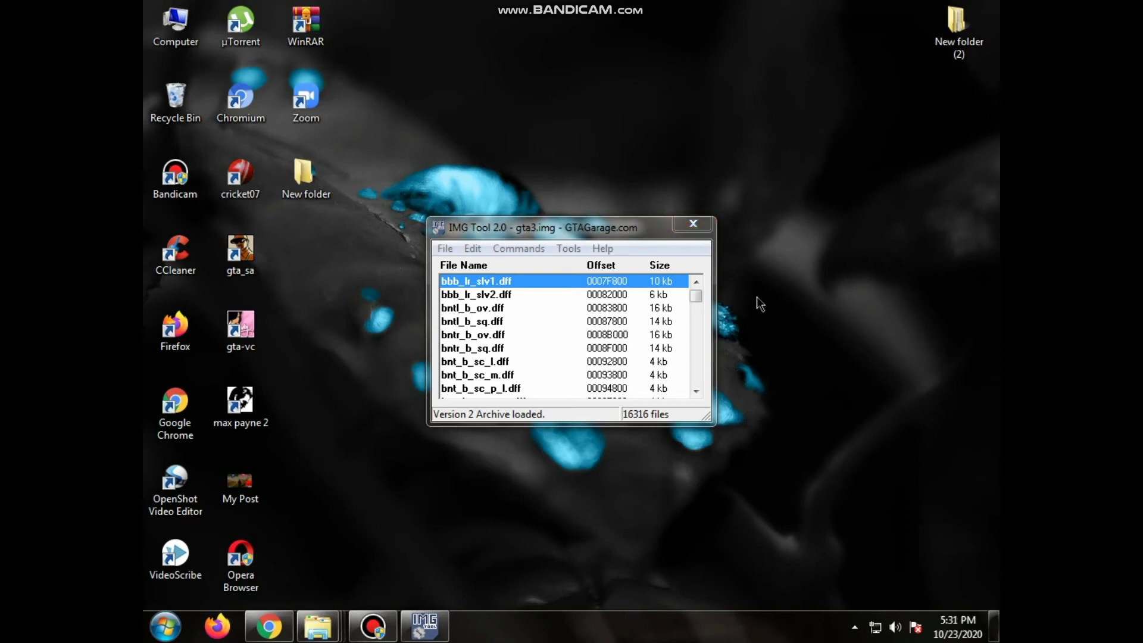
- Close IMG Tool and refresh the desktop
left_click(698, 228)
right_click(507, 394)
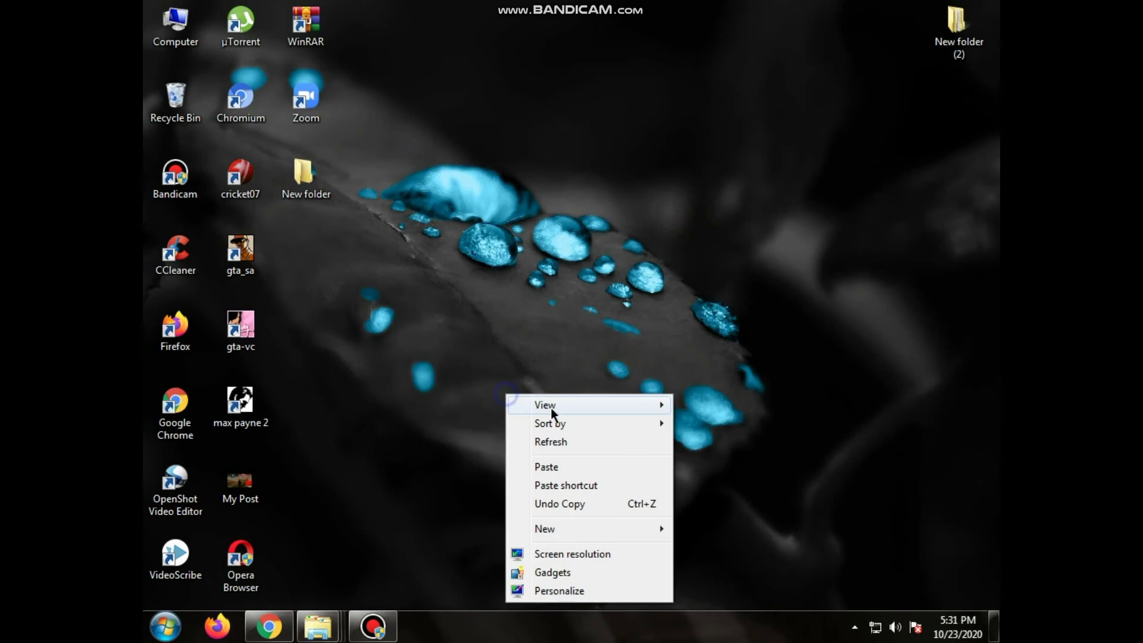
left_click(570, 442)
- Close Chrome and the unresponsive GTA SAN window, and bring up the New folder window
left_click(268, 625)
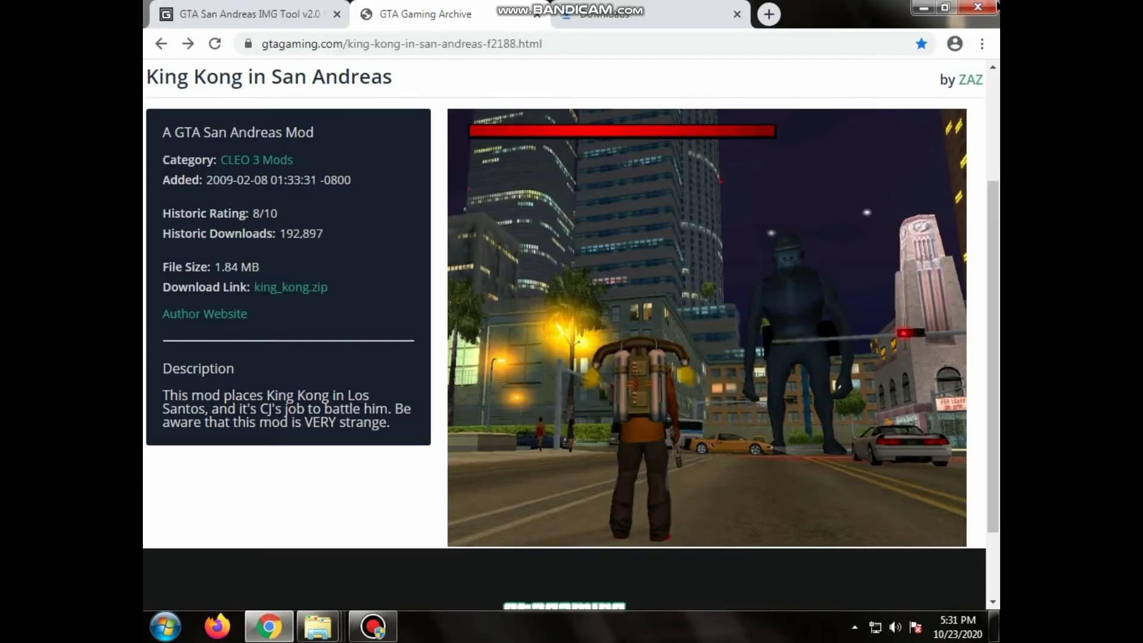
key("alt+F4")
mouse_move(266, 625)
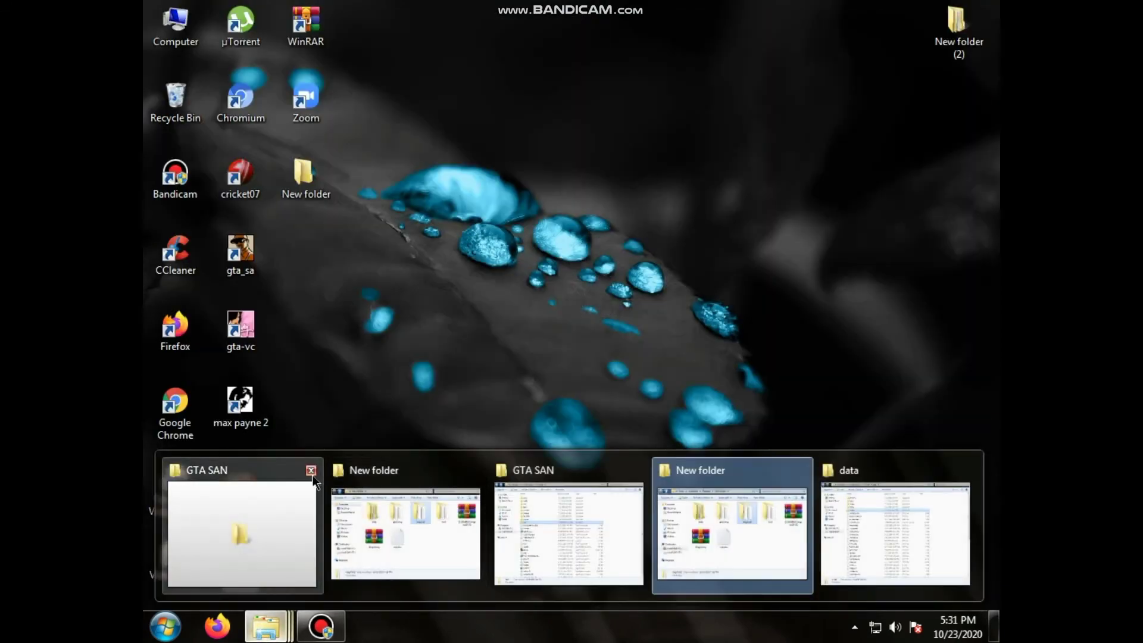
left_click(311, 470)
left_click(655, 530)
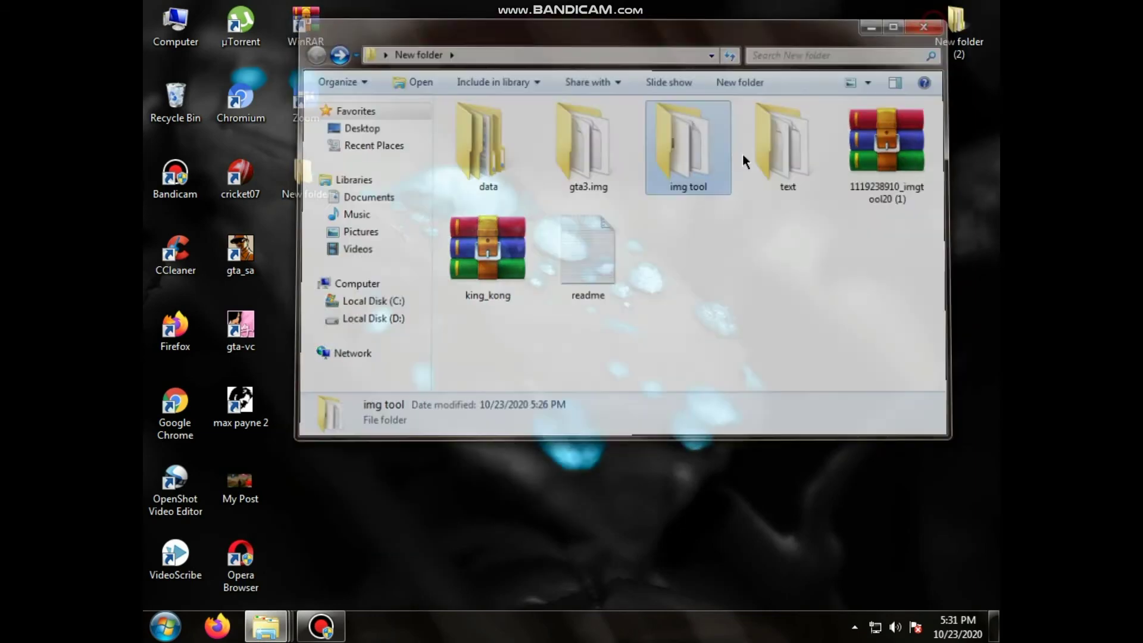
- Close the New folder window and all remaining Windows Explorer windows
key("alt+F4")
right_click(276, 633)
left_click(261, 580)
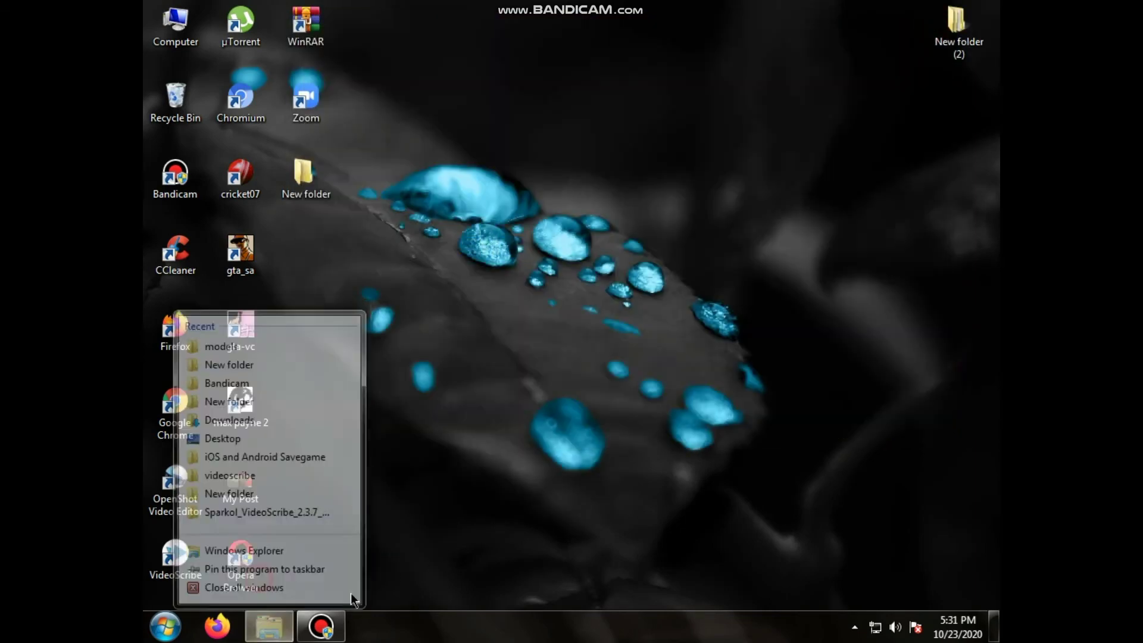
- Refresh the desktop several times
right_click(472, 353)
left_click(502, 398)
right_click(424, 252)
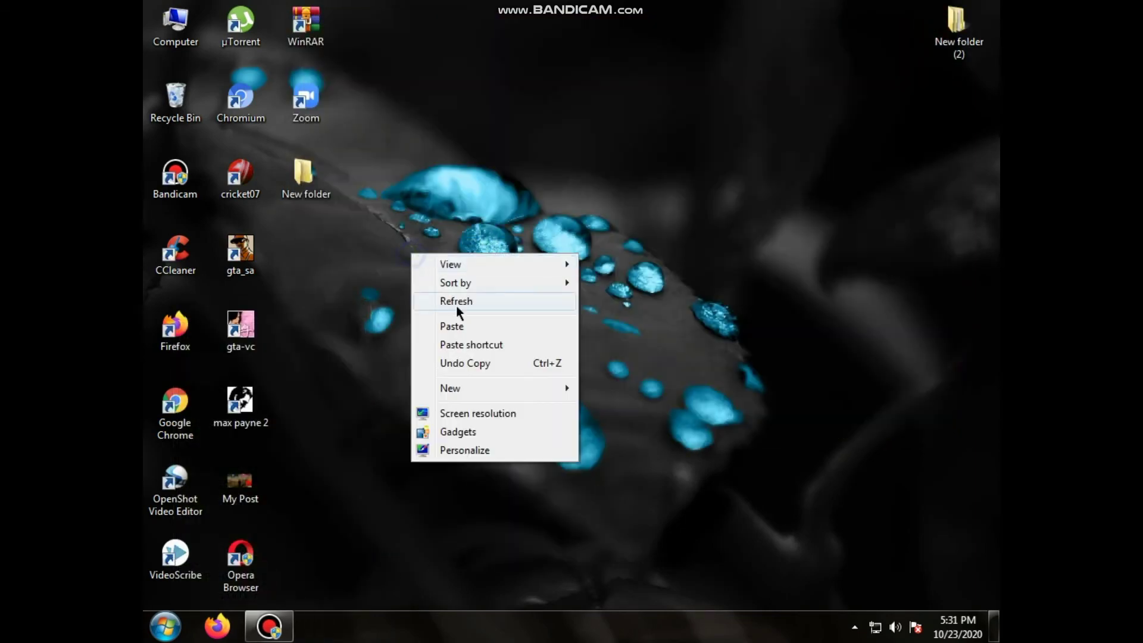
left_click(456, 307)
right_click(430, 258)
left_click(485, 306)
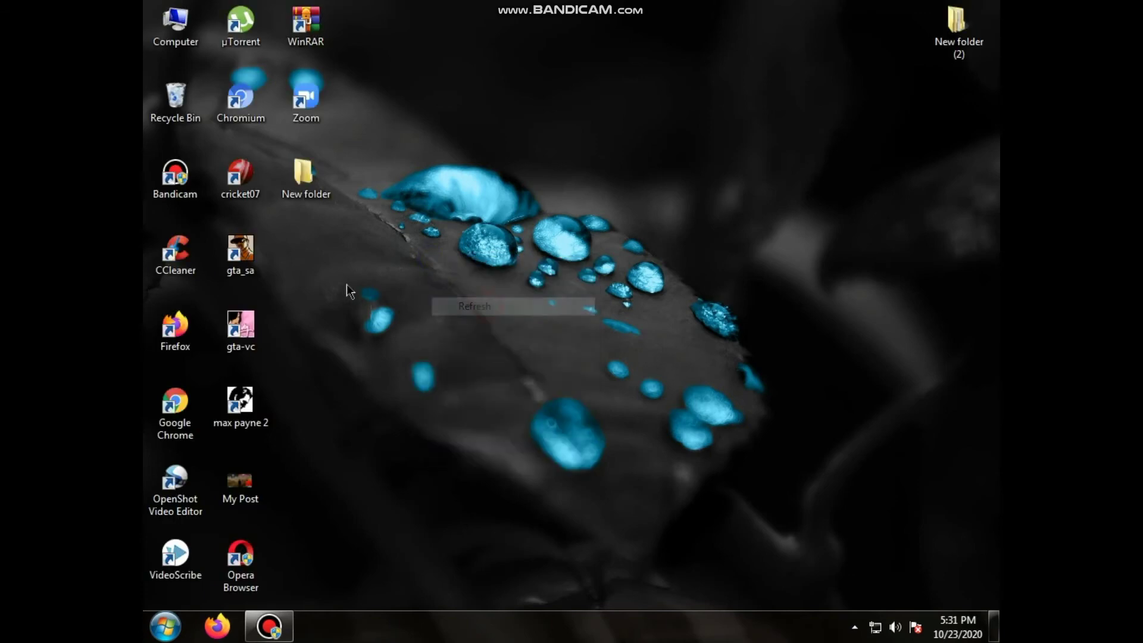
- Launch GTA San Andreas from the gta_sa desktop shortcut
left_click(256, 245)
right_click(255, 244)
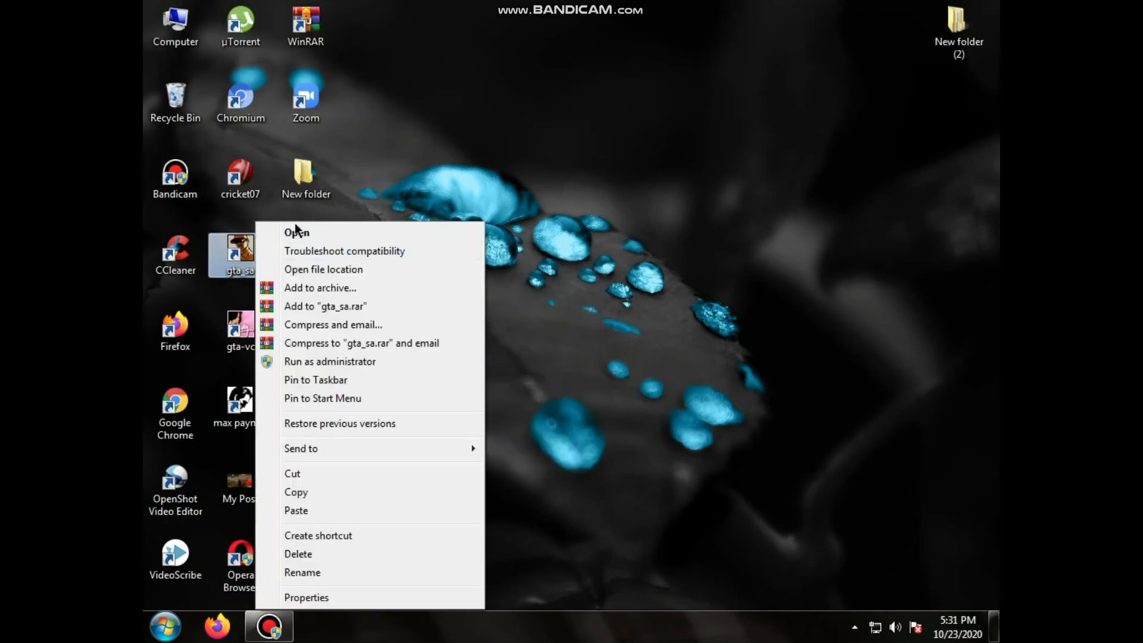
left_click(295, 232)
right_click(244, 255)
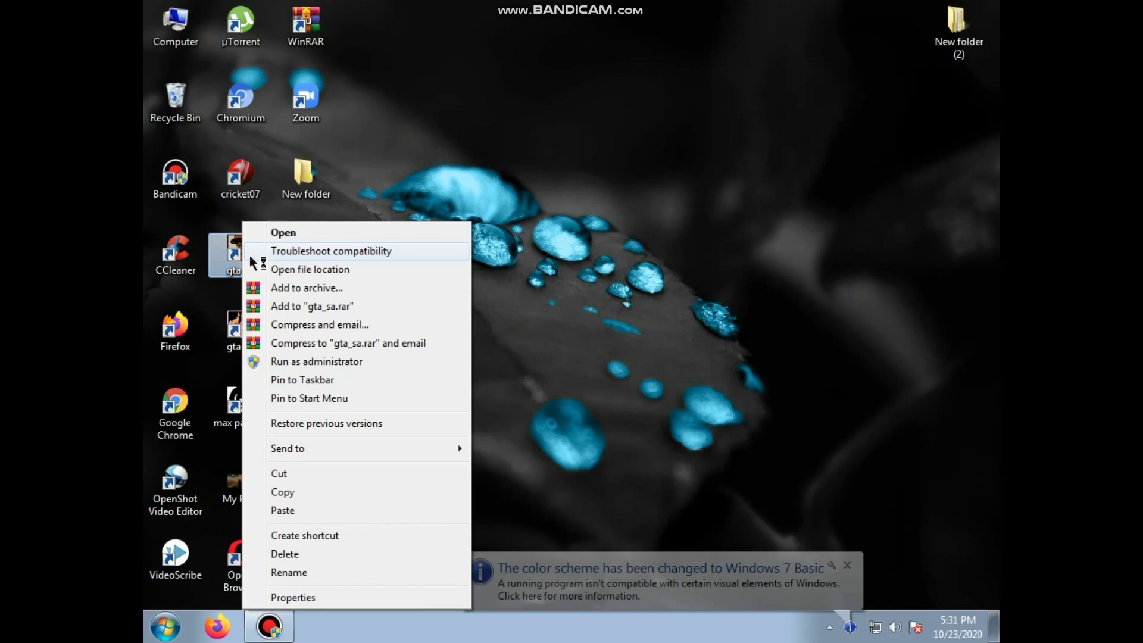
left_click(266, 231)
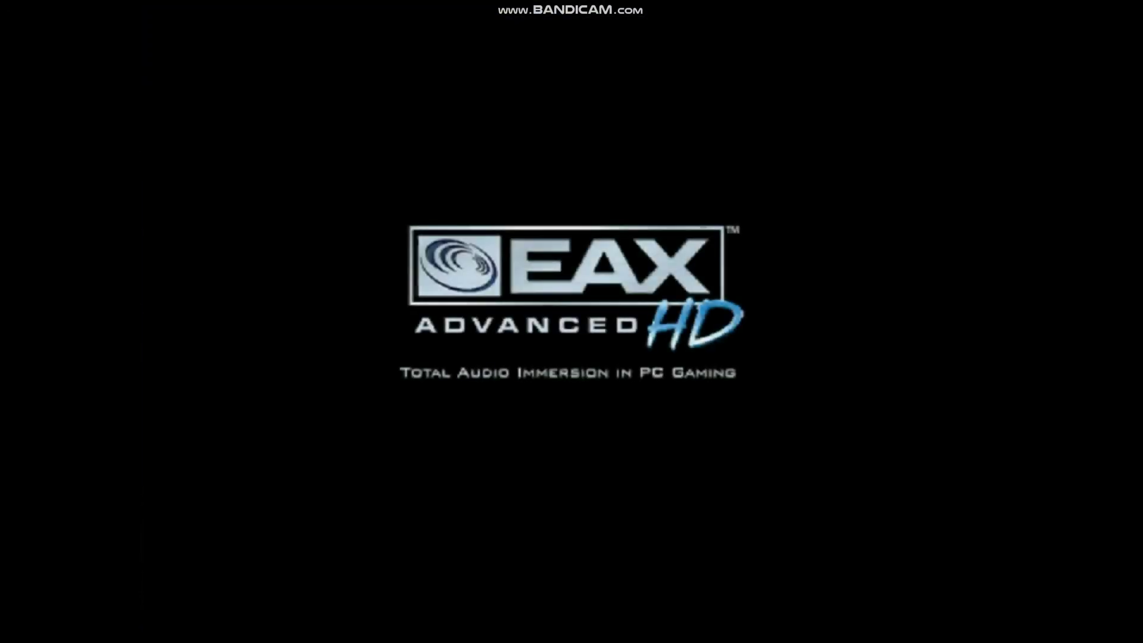